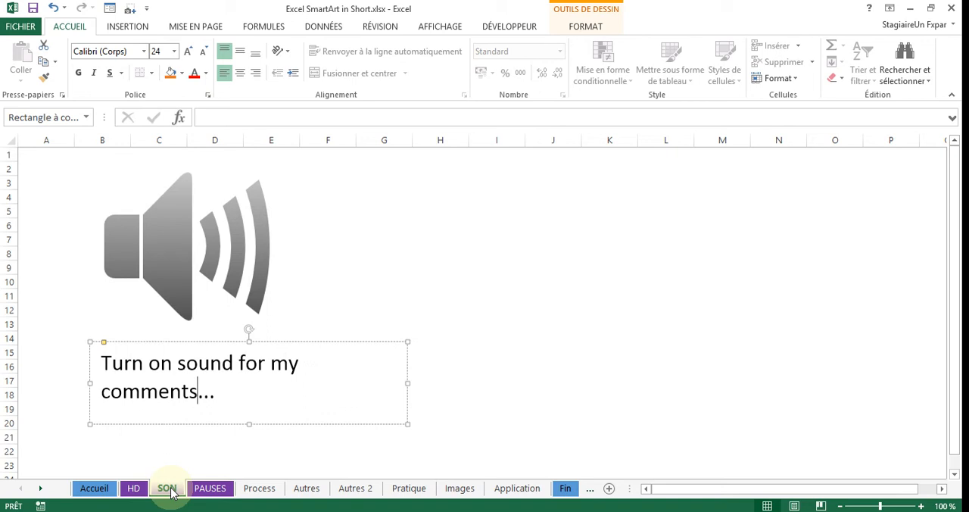
- Look through the PAUSES, Process, Autres and Autres 2 sheets to review the sample SmartArt graphics
{"action": "left_click", "coordinate": [225, 491]}
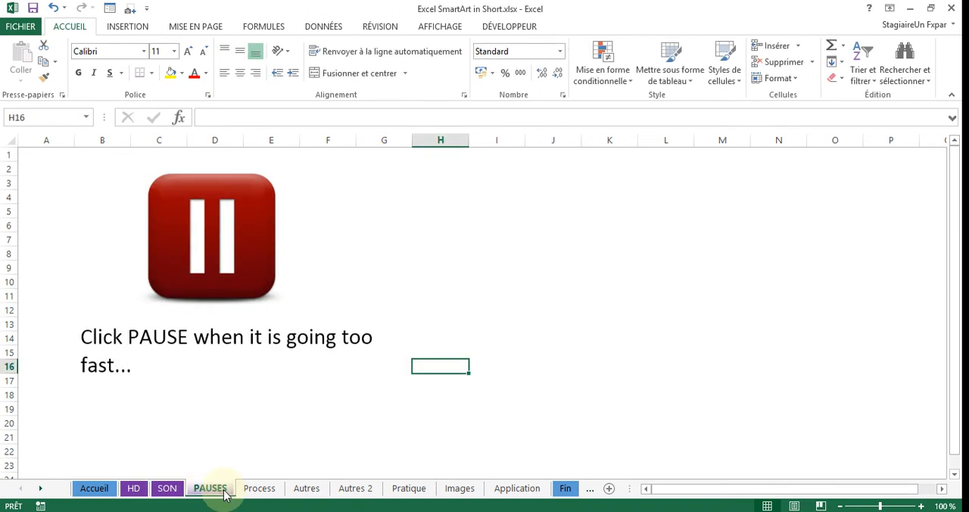
{"action": "left_click", "coordinate": [260, 489]}
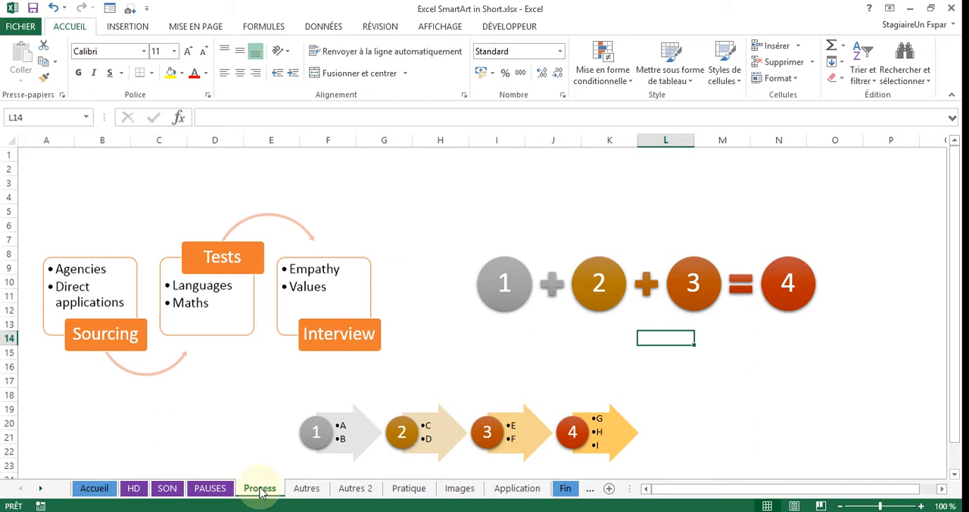
{"action": "left_click", "coordinate": [307, 489]}
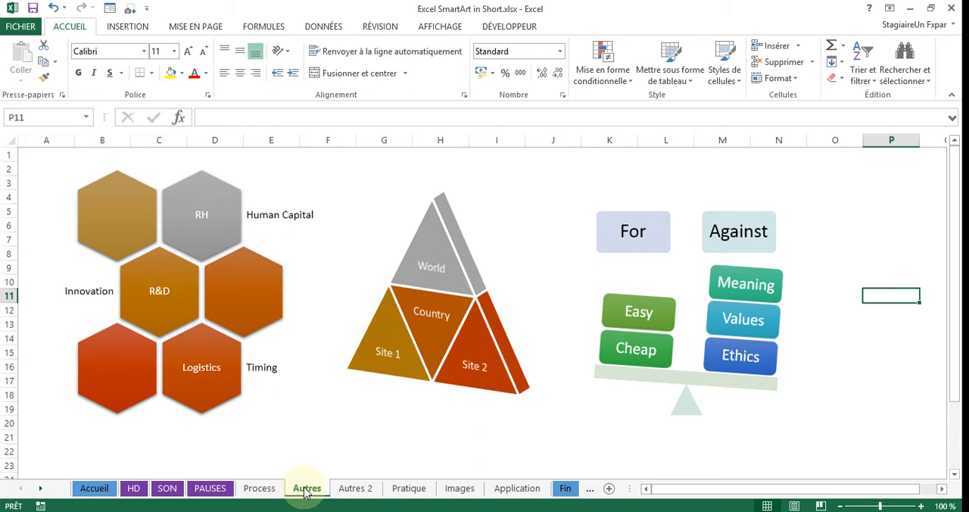
{"action": "left_click", "coordinate": [370, 490]}
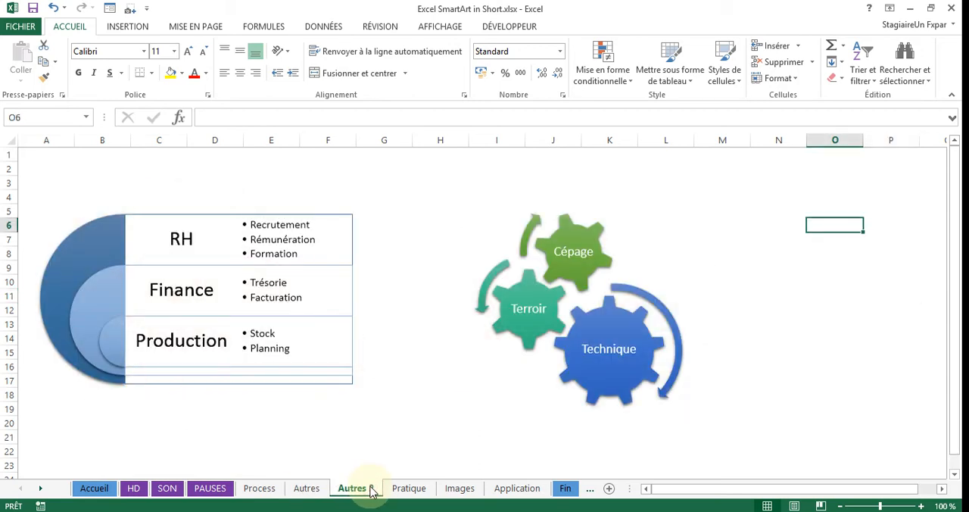
- Hide the gridlines on the Pratique sheet
{"action": "left_click", "coordinate": [409, 490]}
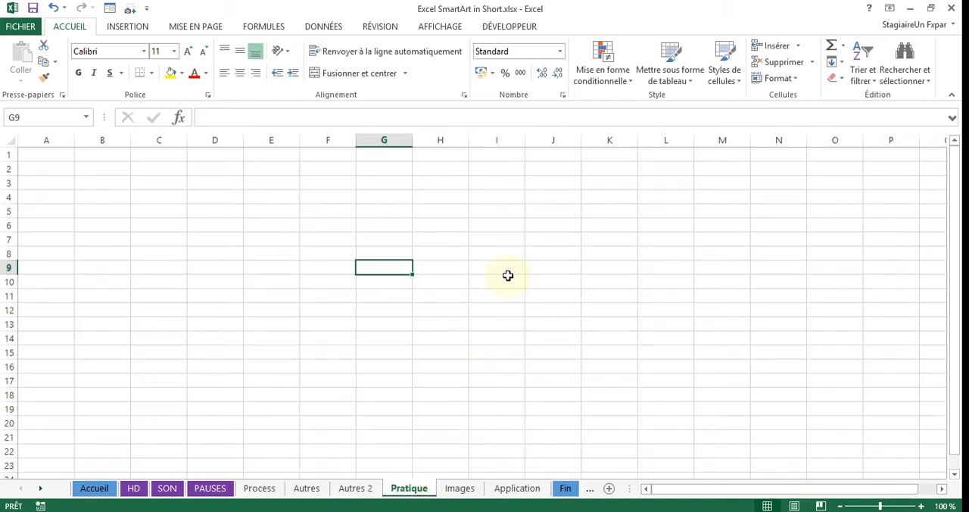
{"action": "left_click", "coordinate": [441, 27]}
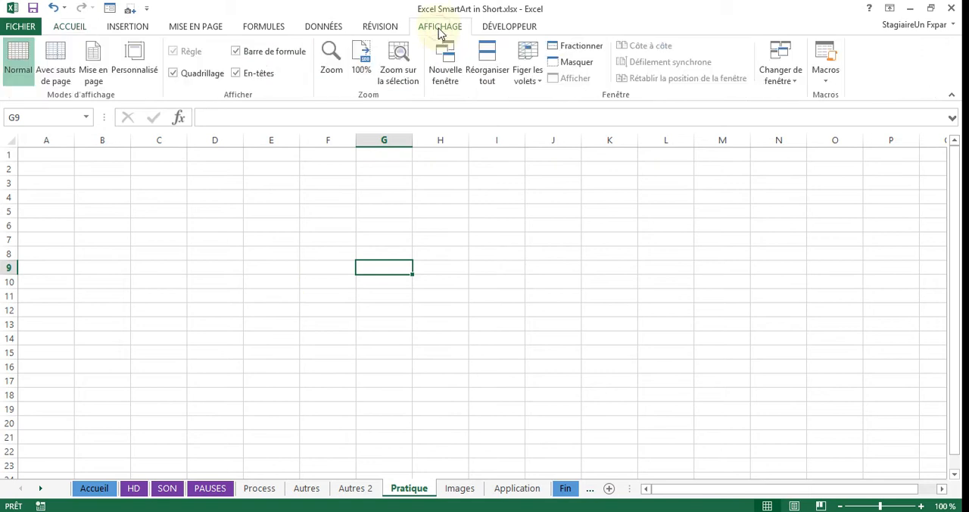
{"action": "left_click", "coordinate": [173, 72]}
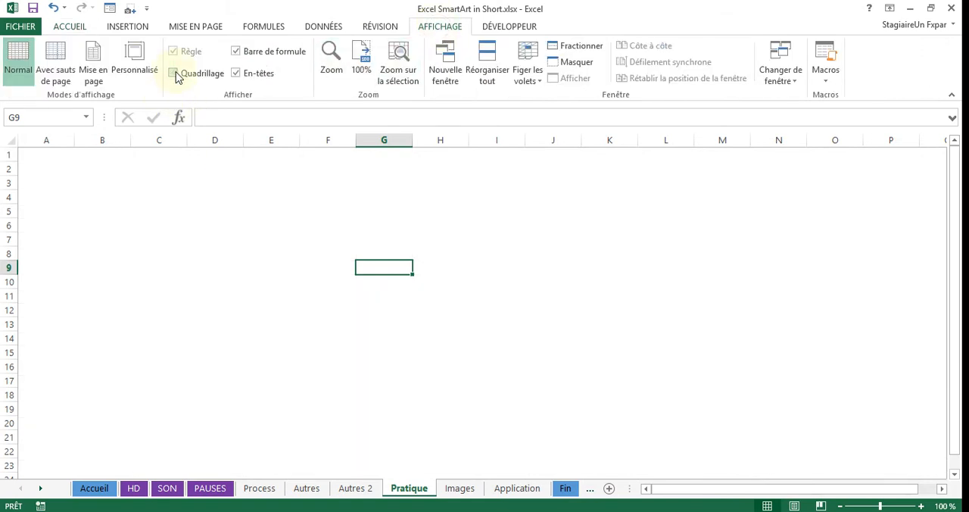
- Insert a Liste groupée SmartArt graphic from the Liste category on the Pratique sheet
{"action": "left_click", "coordinate": [258, 266]}
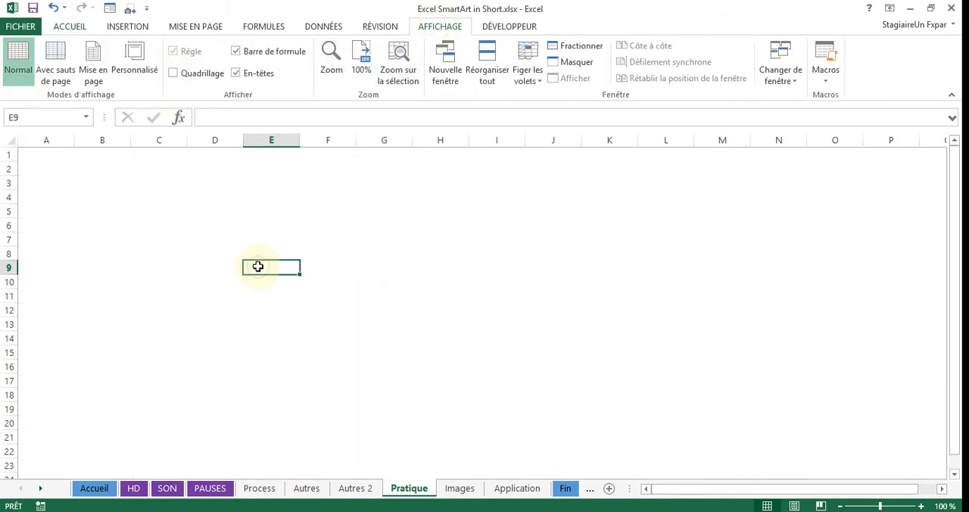
{"action": "left_click", "coordinate": [136, 30]}
{"action": "left_click", "coordinate": [193, 68]}
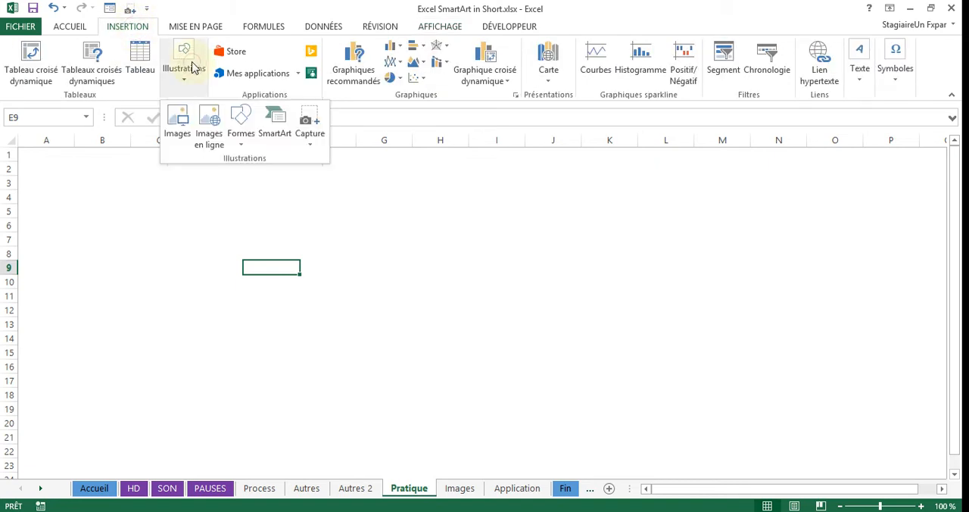
{"action": "left_click", "coordinate": [276, 127]}
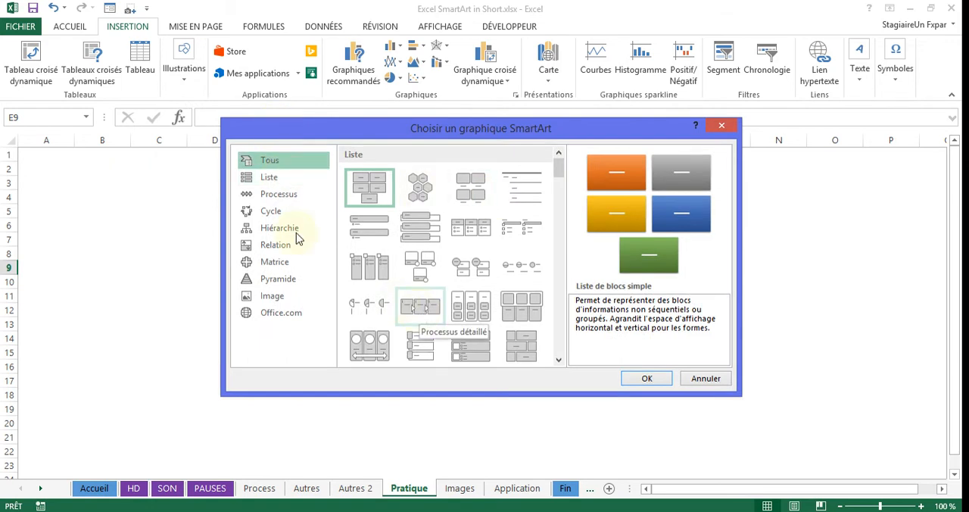
{"action": "left_click", "coordinate": [269, 198]}
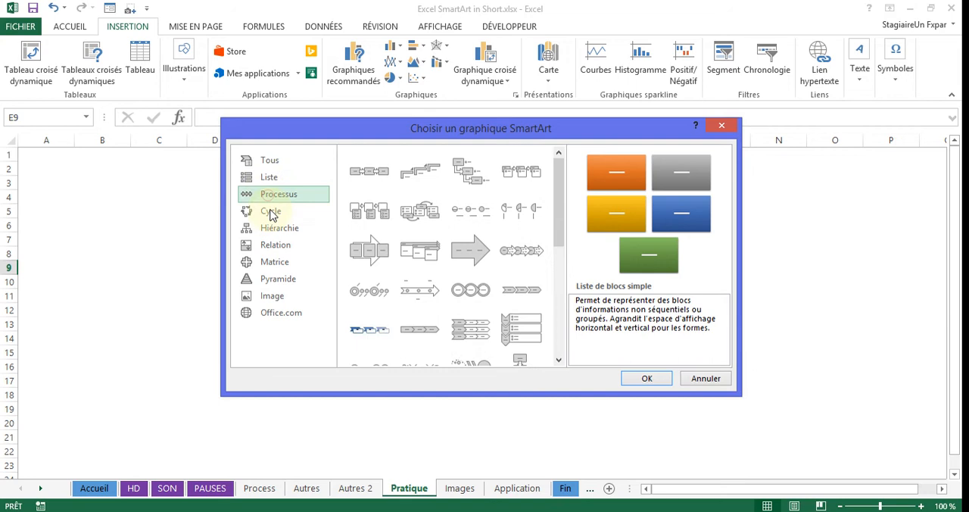
{"action": "left_click", "coordinate": [271, 211]}
{"action": "left_click", "coordinate": [274, 232]}
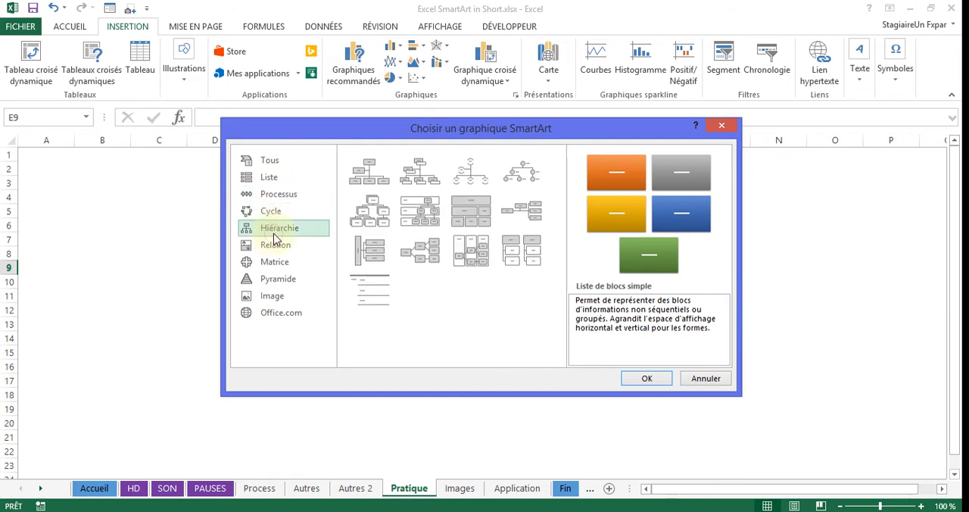
{"action": "left_click", "coordinate": [275, 243]}
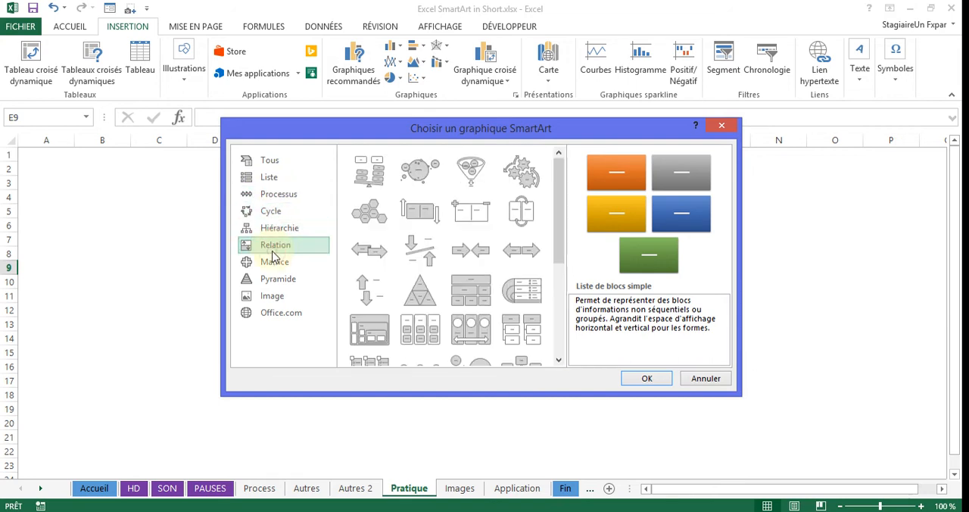
{"action": "left_click", "coordinate": [271, 176]}
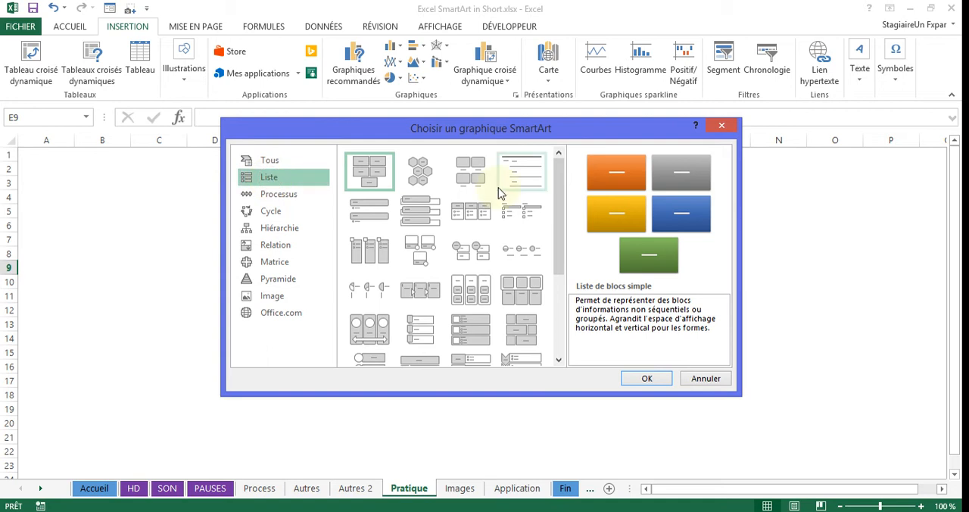
{"action": "left_click", "coordinate": [474, 301]}
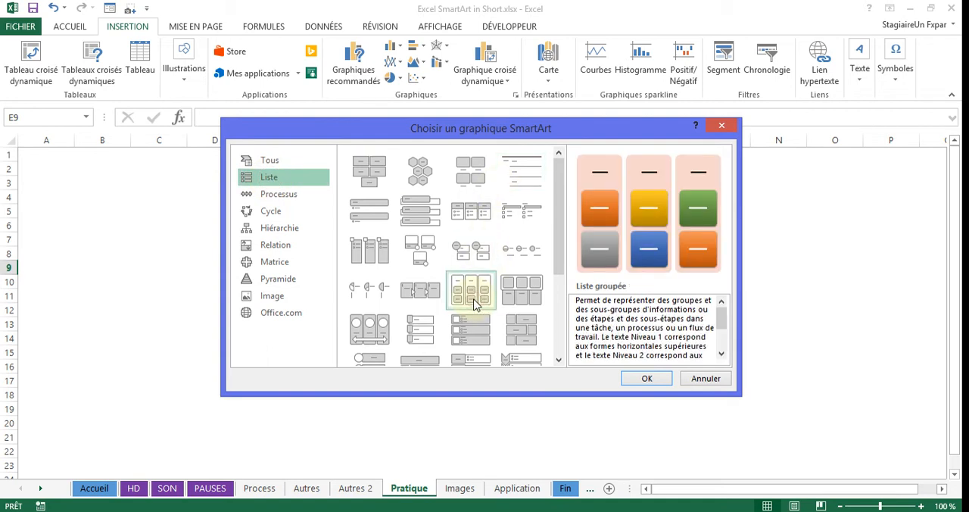
{"action": "left_click", "coordinate": [649, 379]}
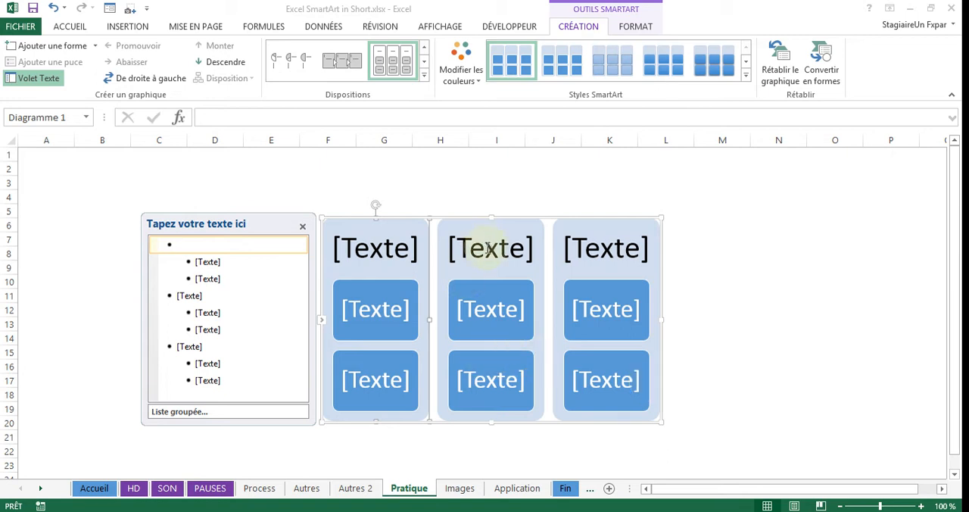
- Title the first SmartArt group HR and enter Training in its first box
{"action": "left_click", "coordinate": [369, 248]}
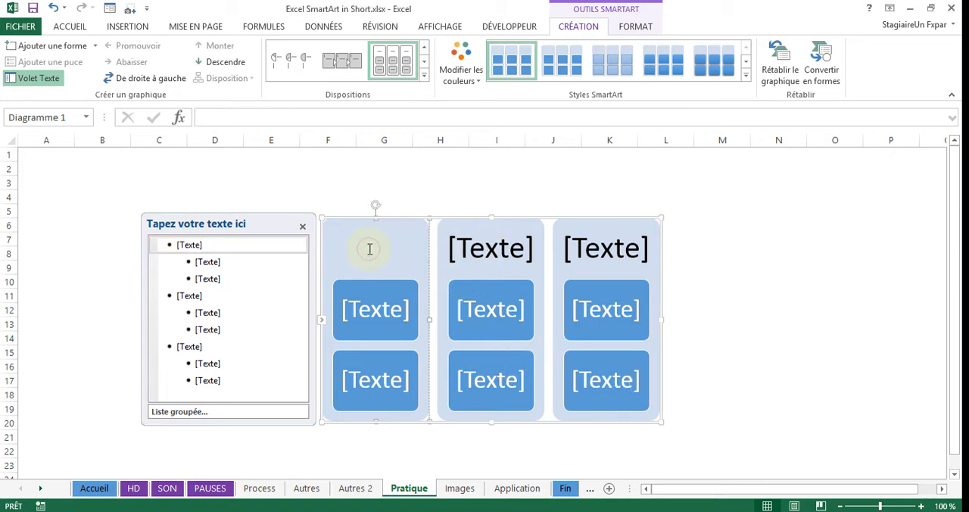
{"action": "type", "text": "HR"}
{"action": "left_click", "coordinate": [372, 305]}
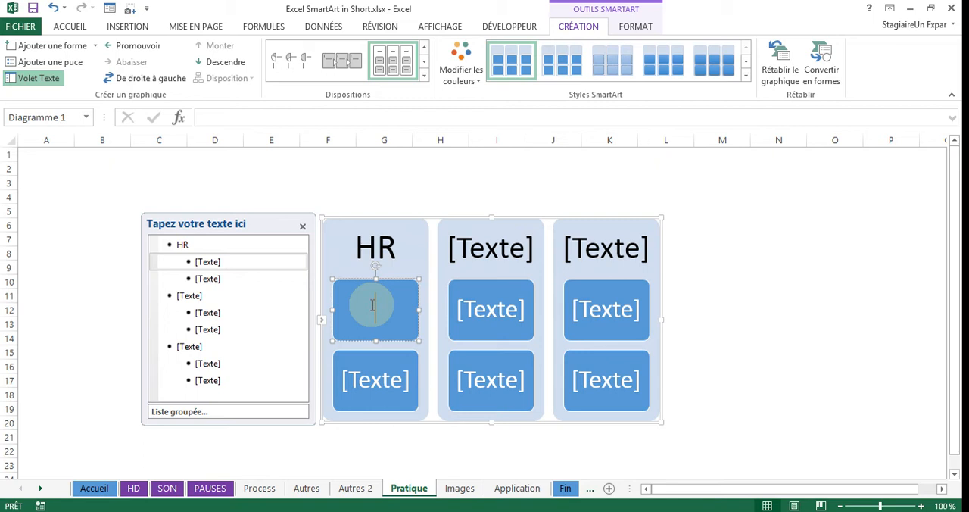
{"action": "type", "text": "Trainin"}
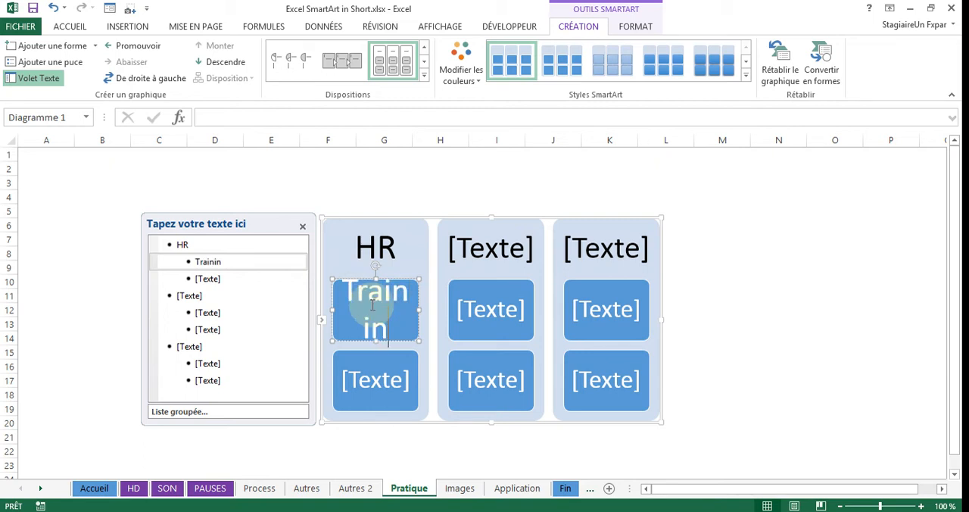
{"action": "type", "text": "g"}
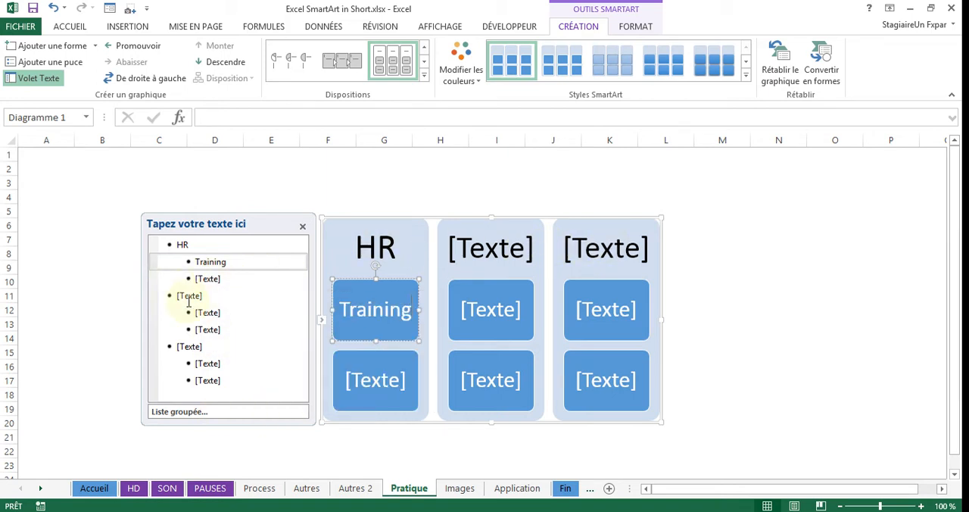
- Title the second SmartArt group Commercial and fill its two boxes with France and Europe
{"action": "left_click", "coordinate": [269, 296]}
{"action": "type", "text": "Commercial"}
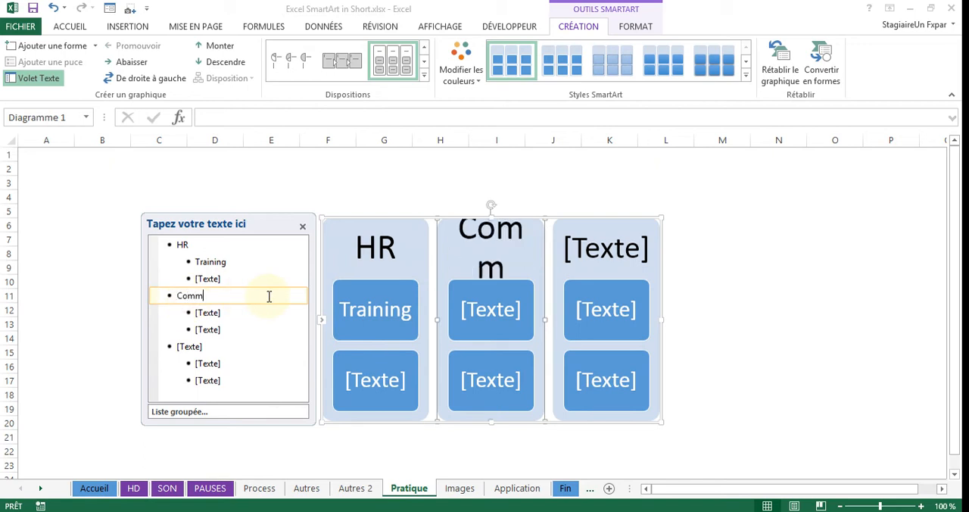
{"action": "left_click", "coordinate": [208, 313]}
{"action": "type", "text": "France"}
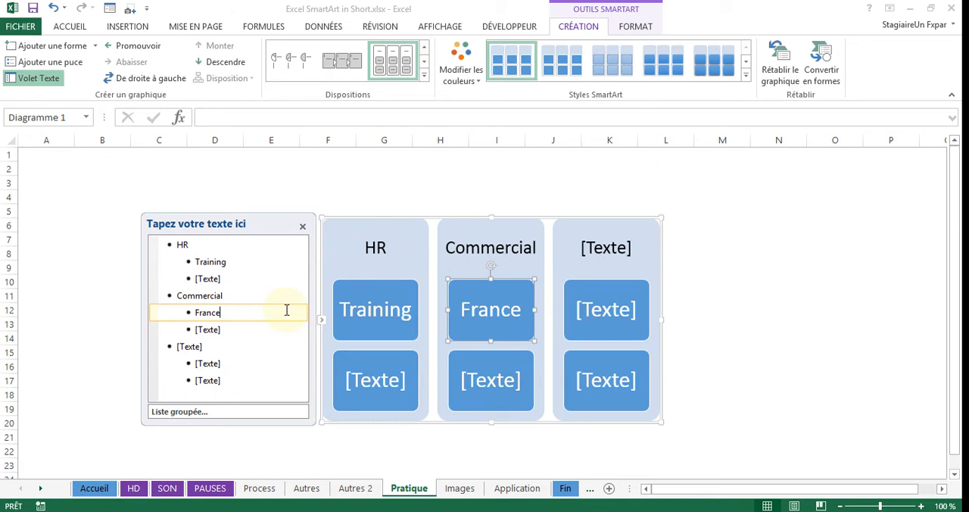
{"action": "left_click", "coordinate": [214, 330]}
{"action": "type", "text": "Europe"}
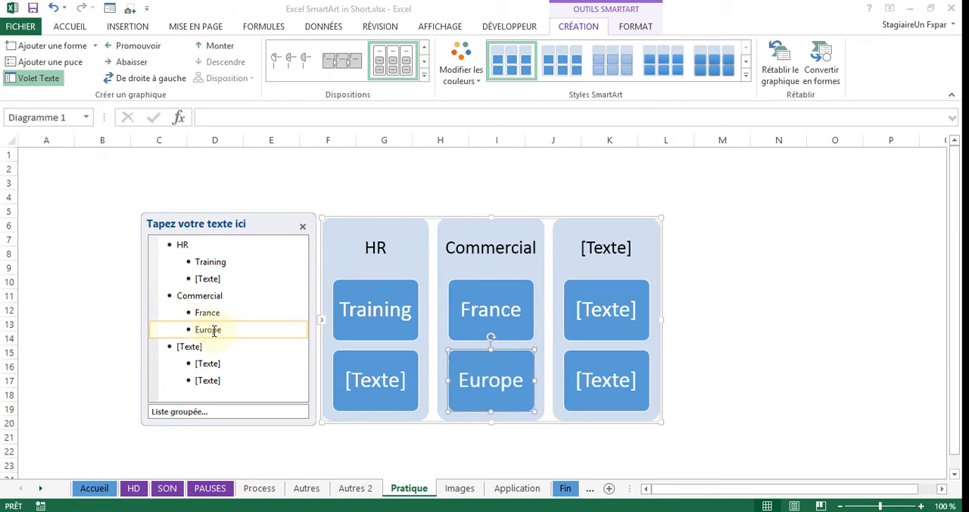
- Add a World item below Europe and promote it to a top-level group of its own
{"action": "key", "text": "Return"}
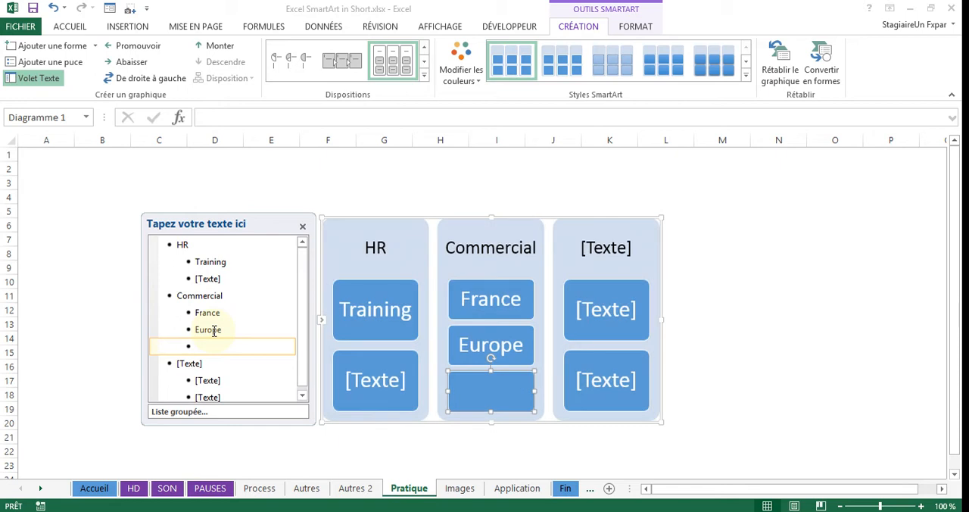
{"action": "type", "text": "World"}
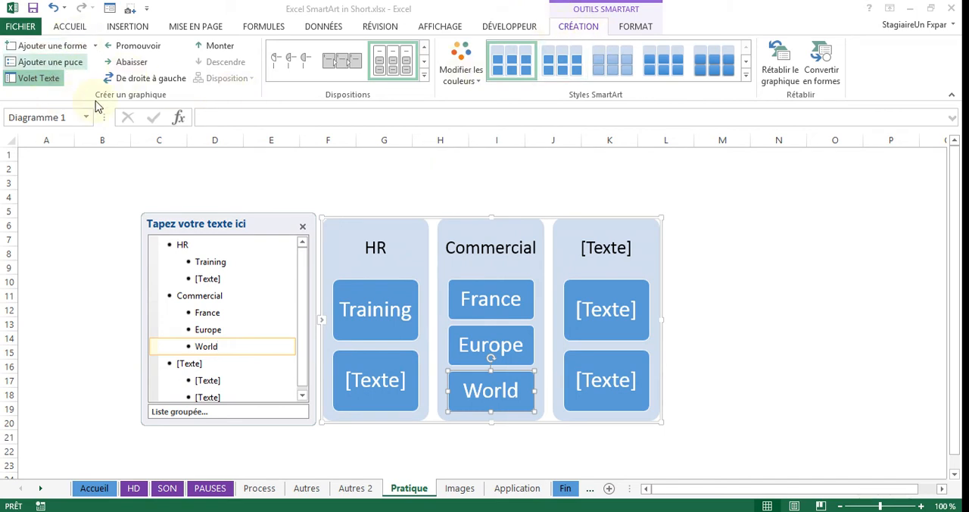
{"action": "left_click", "coordinate": [139, 46]}
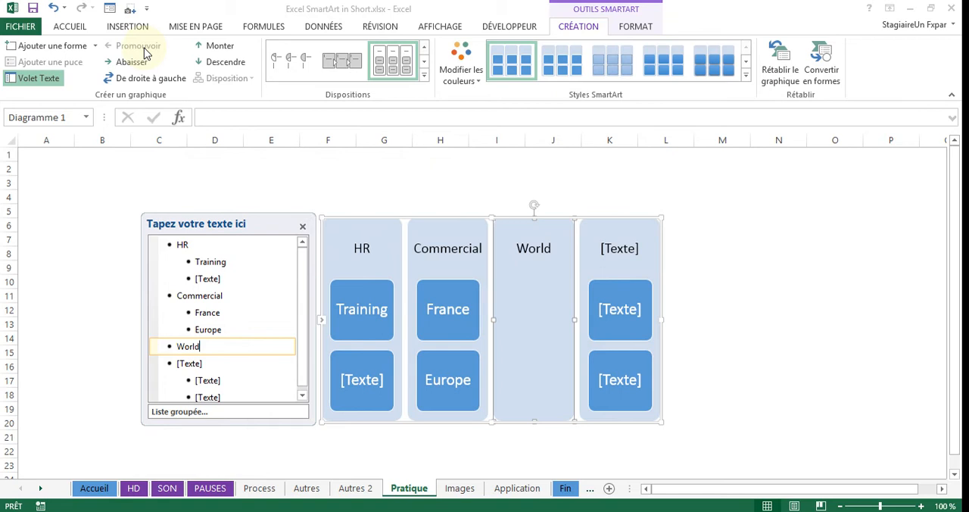
- Add Asia, Pacific and America as sub-items of the World group and deselect the graphic
{"action": "key", "text": "Return"}
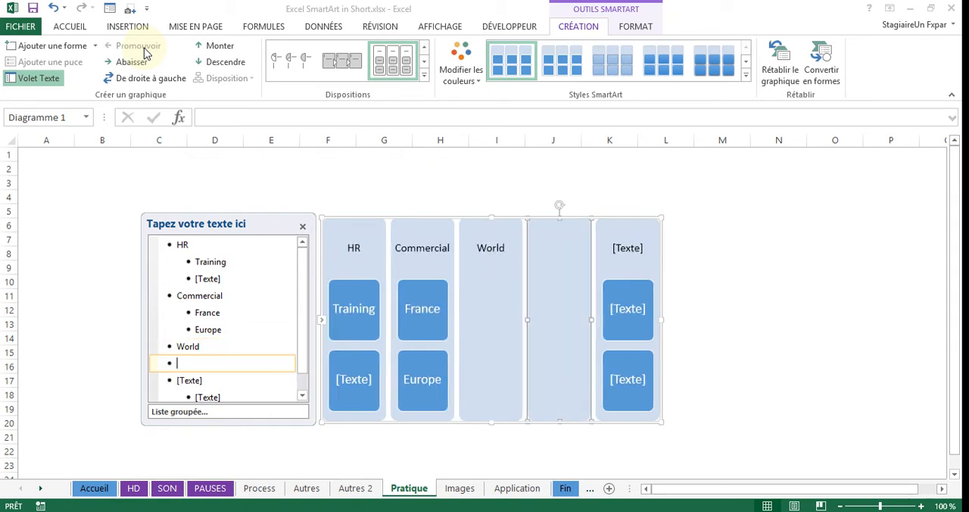
{"action": "left_click", "coordinate": [133, 63]}
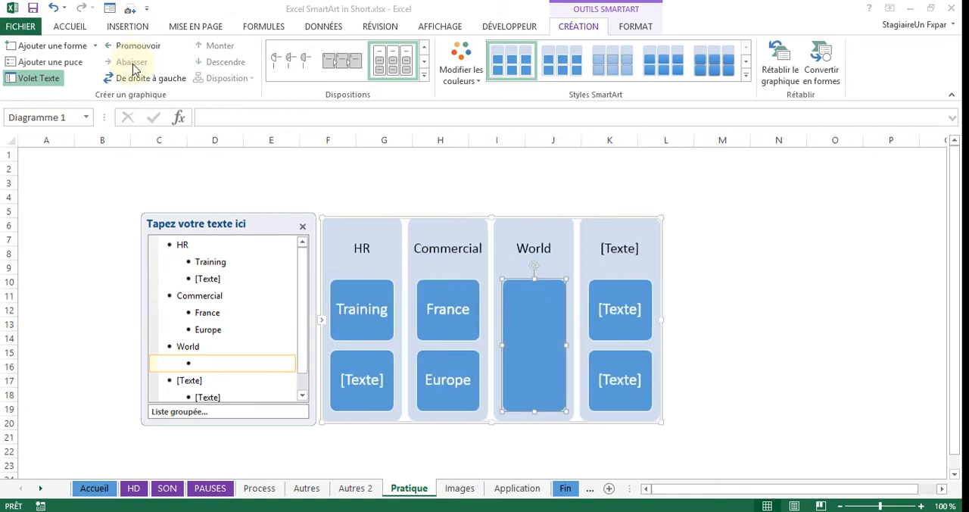
{"action": "type", "text": "Asia"}
{"action": "key", "text": "Return"}
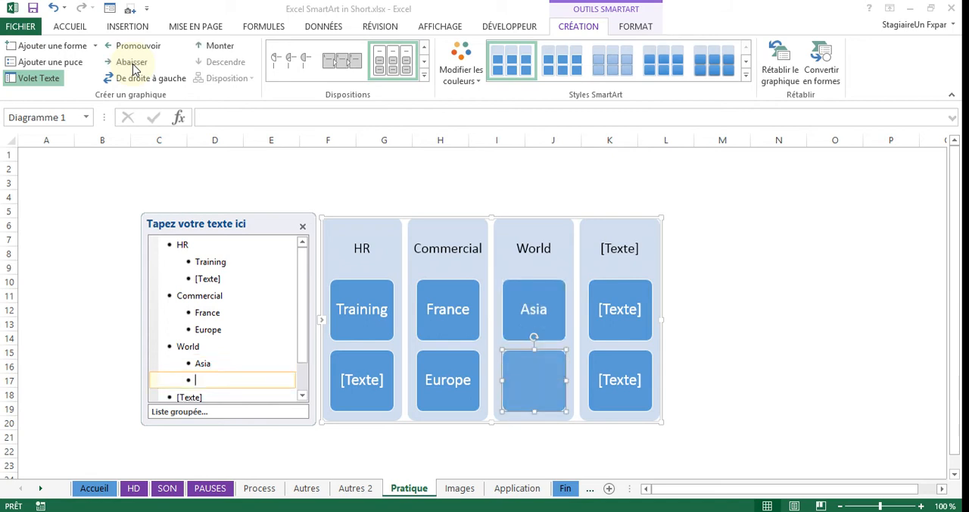
{"action": "type", "text": "Pacific"}
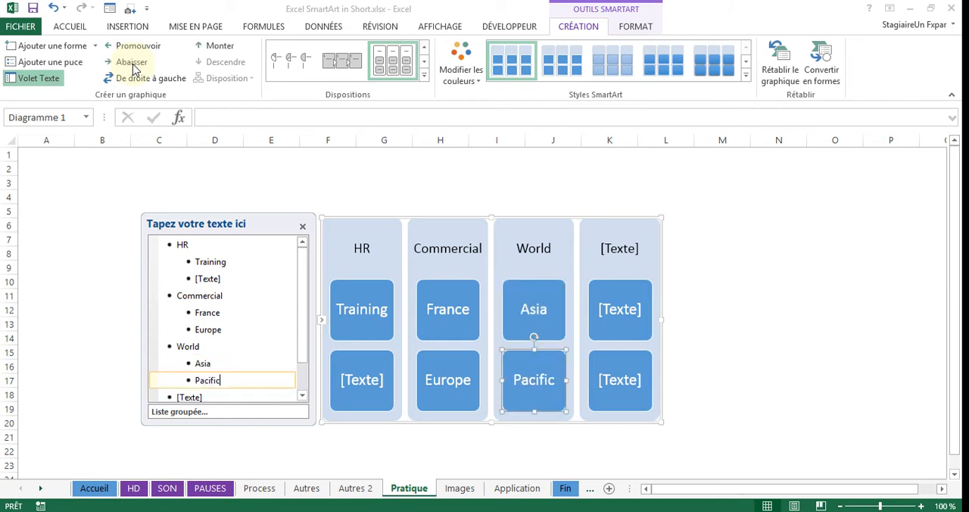
{"action": "key", "text": "Return"}
{"action": "type", "text": "America"}
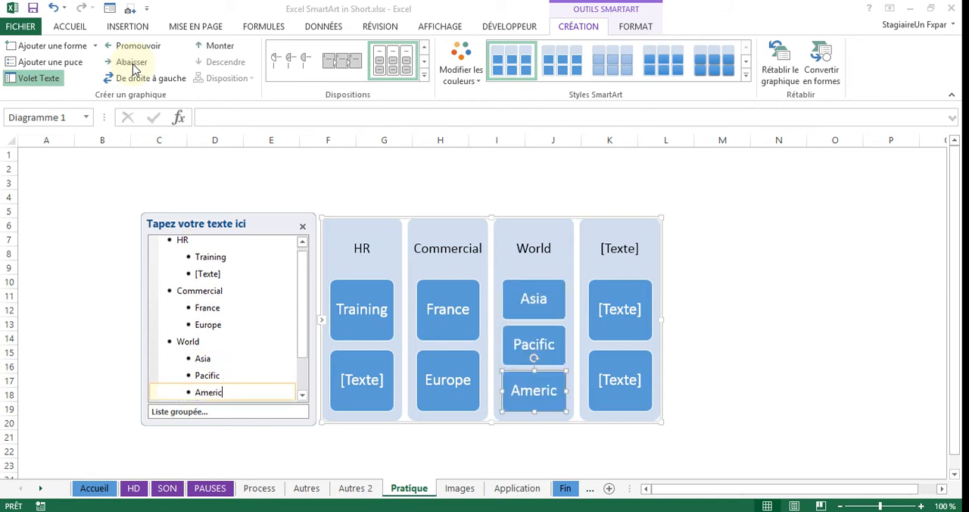
{"action": "left_click", "coordinate": [741, 208]}
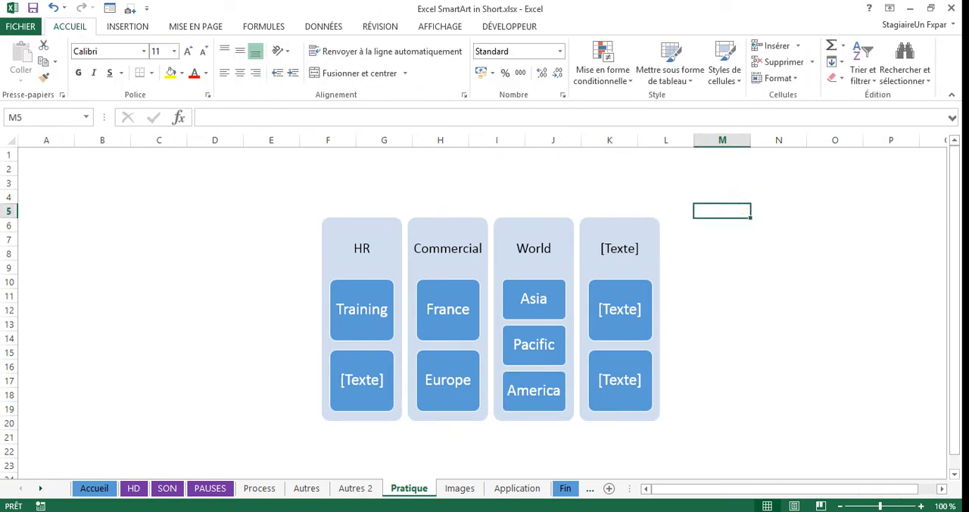
- Title the fourth SmartArt group Shortcuts
{"action": "left_click", "coordinate": [636, 246]}
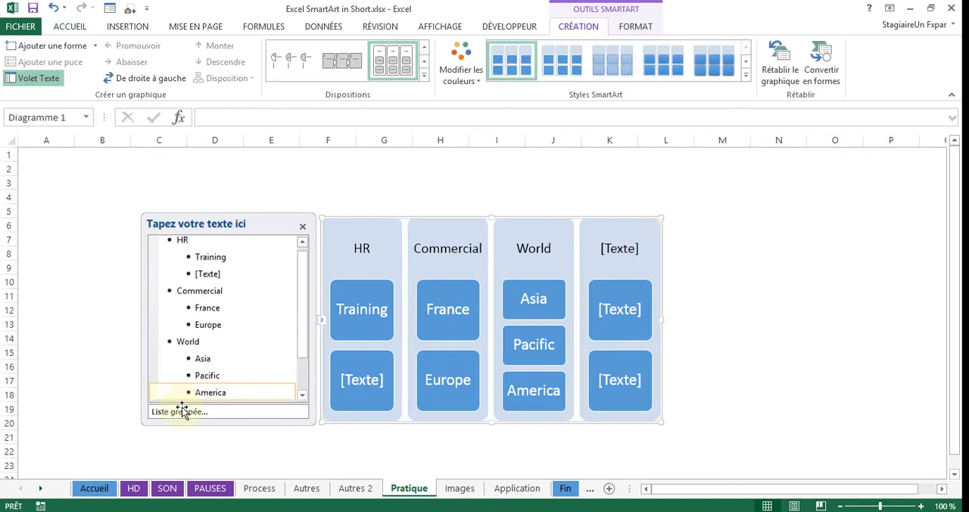
{"action": "left_click", "coordinate": [306, 375]}
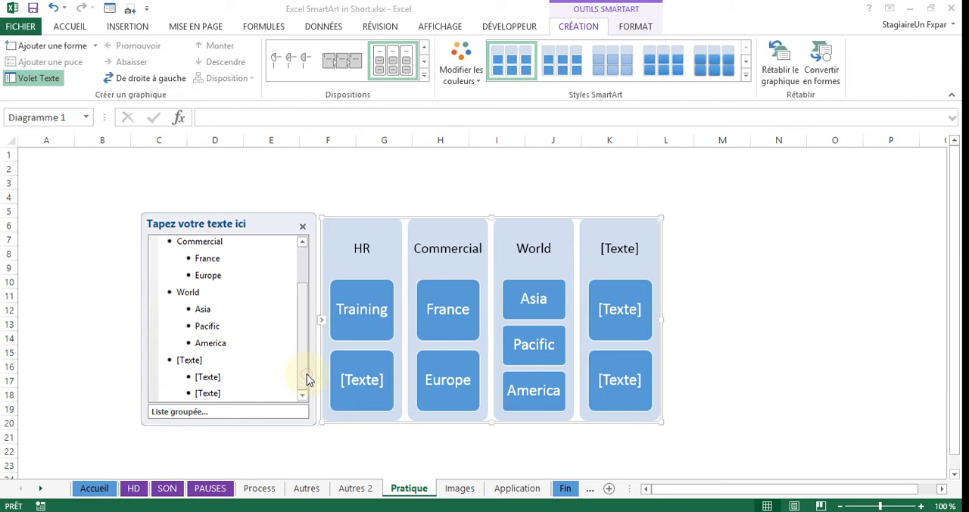
{"action": "left_click", "coordinate": [186, 360]}
{"action": "type", "text": "Sh"}
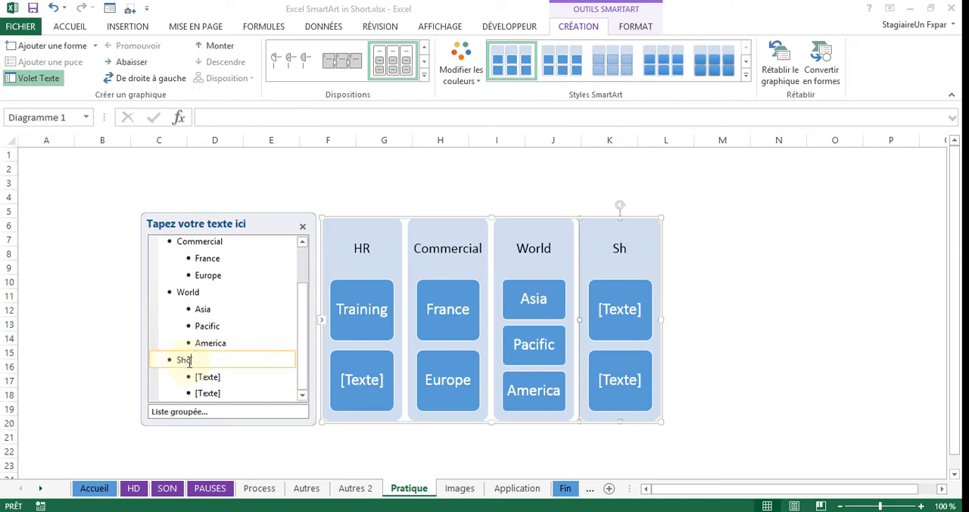
{"action": "type", "text": "ortcuts"}
- Enter Tab (down) in the first box of the Shortcuts group
{"action": "left_click", "coordinate": [209, 376]}
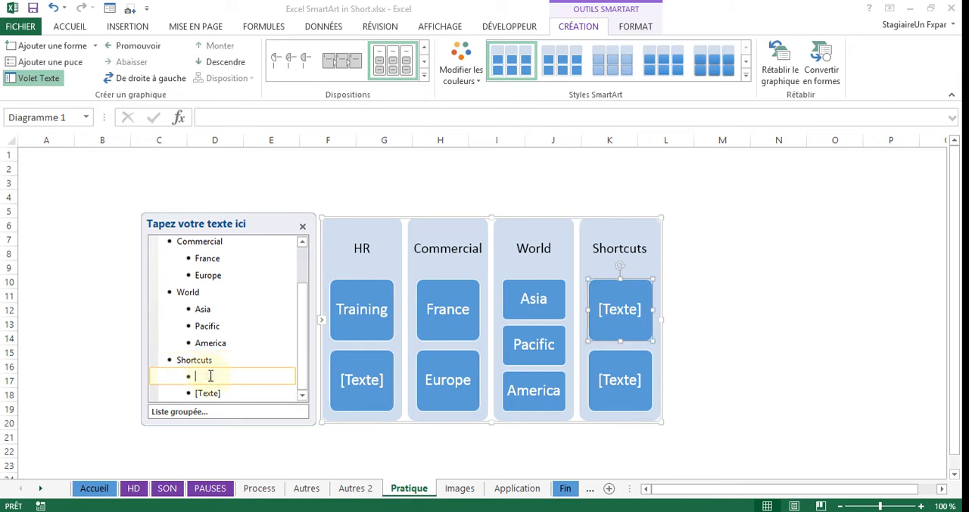
{"action": "type", "text": "Tab (down"}
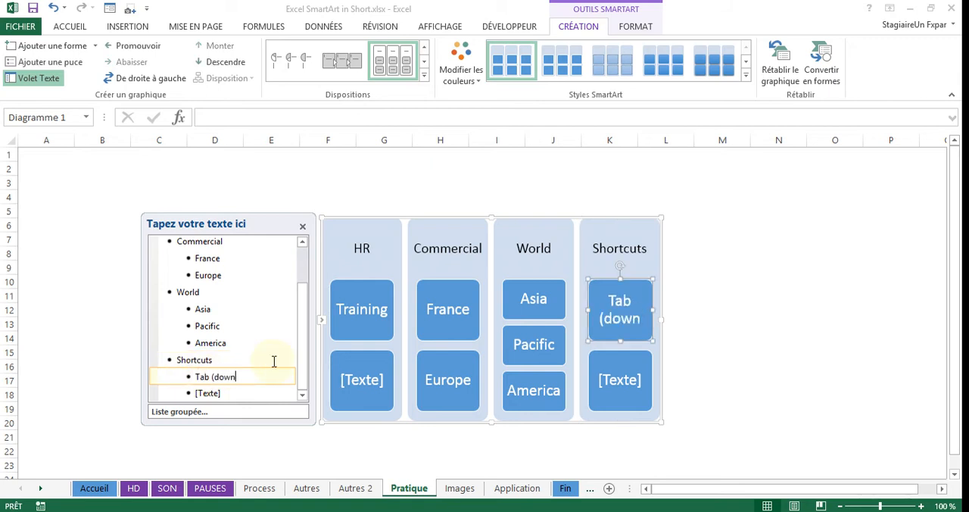
{"action": "type", "text": ")"}
- Enter Shift + Tab (up) in the second box of the Shortcuts group and deselect the graphic
{"action": "left_click", "coordinate": [215, 392]}
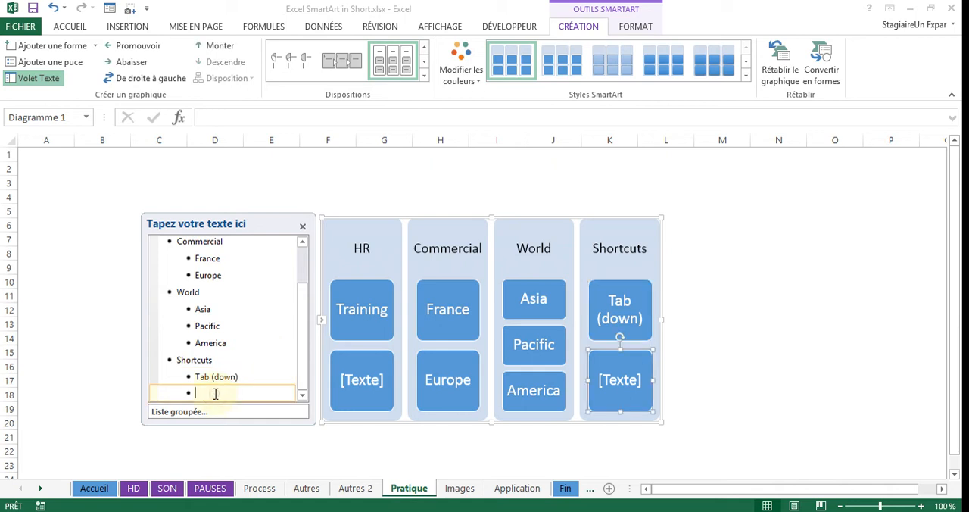
{"action": "type", "text": "M"}
{"action": "key", "text": "BackSpace"}
{"action": "type", "text": "Shift +"}
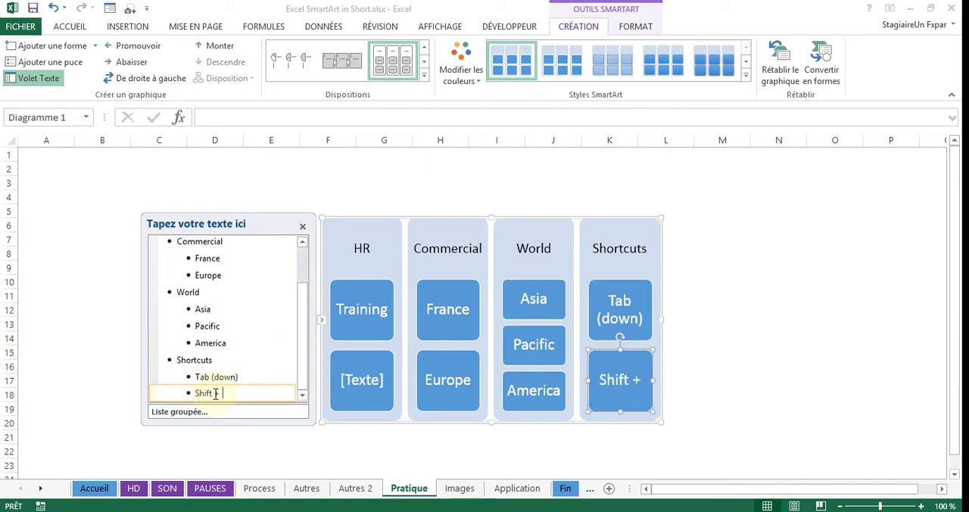
{"action": "type", "text": " Tab (up)"}
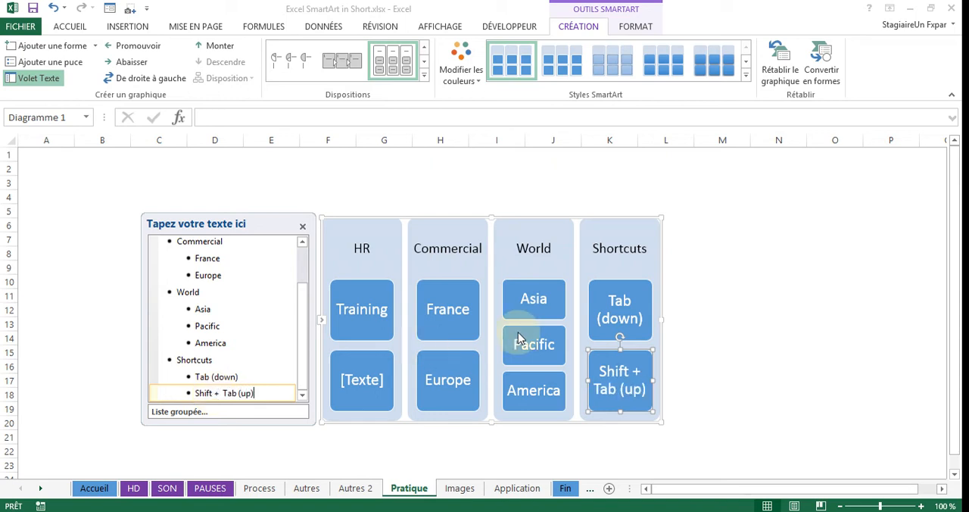
{"action": "left_click", "coordinate": [697, 255]}
{"action": "left_click", "coordinate": [590, 226]}
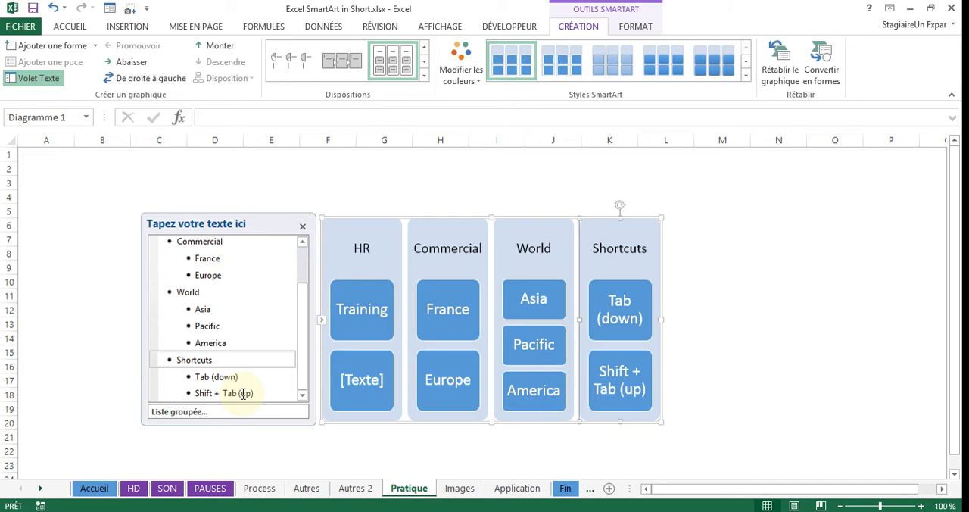
{"action": "left_click", "coordinate": [729, 279]}
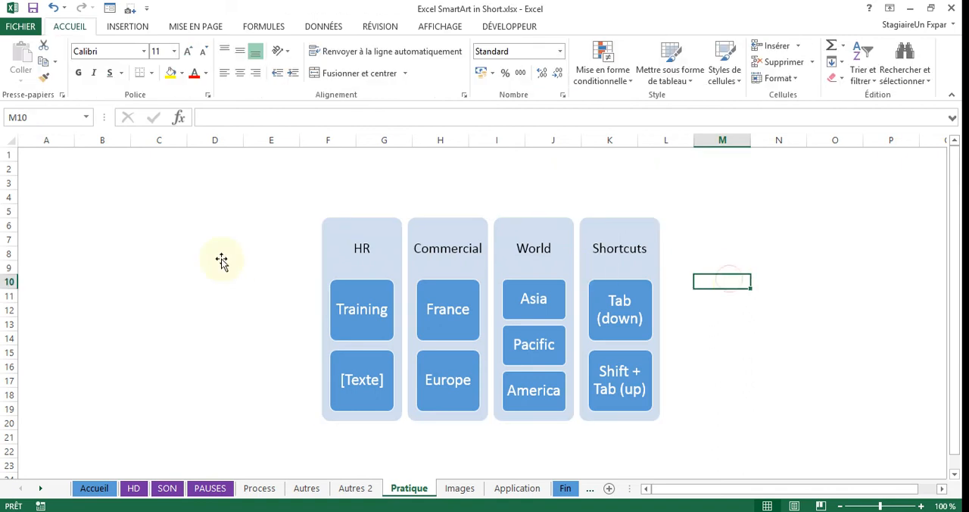
- Recolour the SmartArt graphic with the fourth Accentuation 5 variation, the dark-to-light gradient range, and deselect it
{"action": "left_click", "coordinate": [623, 221]}
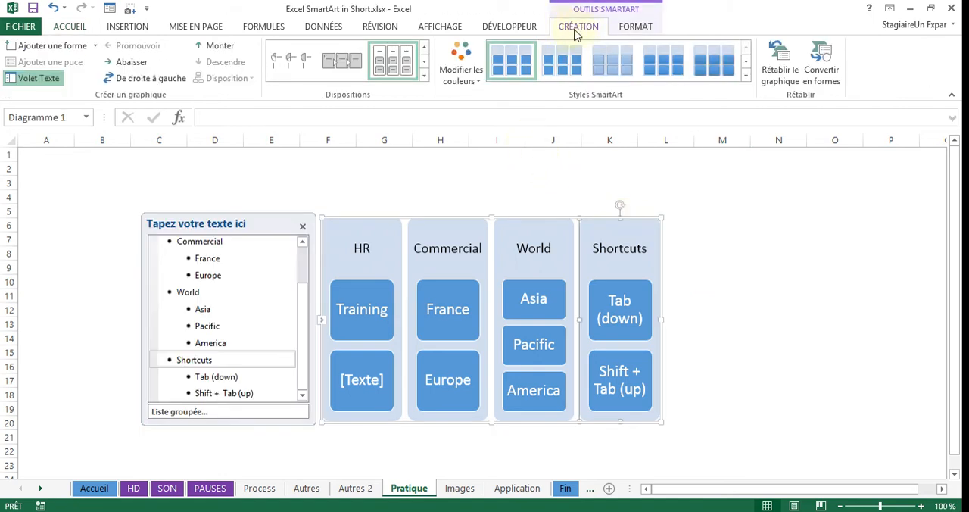
{"action": "left_click", "coordinate": [462, 71]}
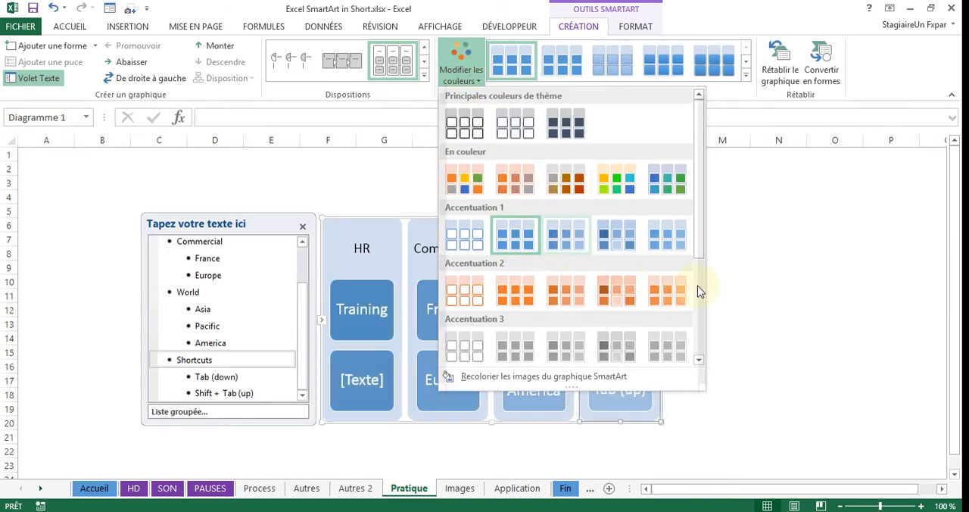
{"action": "scroll", "coordinate": [699, 290], "scroll_direction": "down", "scroll_amount": 3}
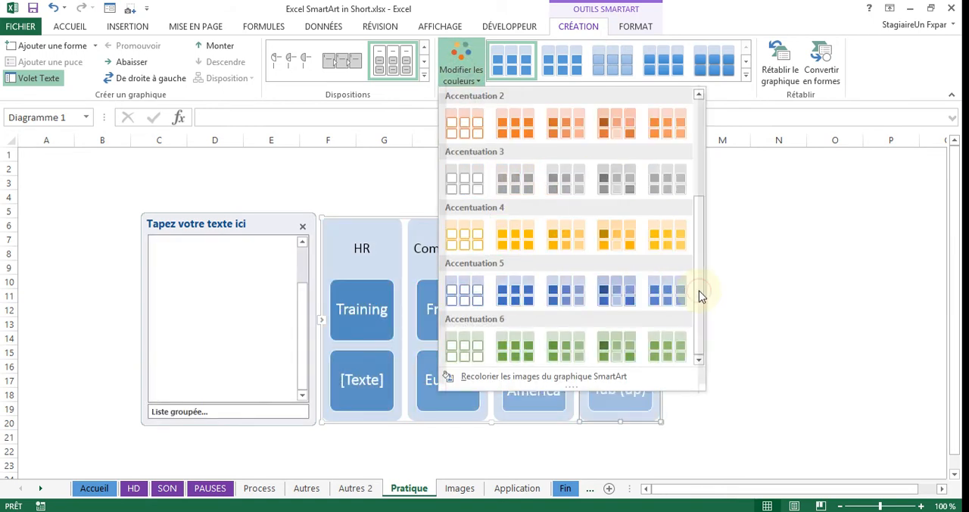
{"action": "left_click", "coordinate": [617, 296]}
{"action": "left_click", "coordinate": [764, 255]}
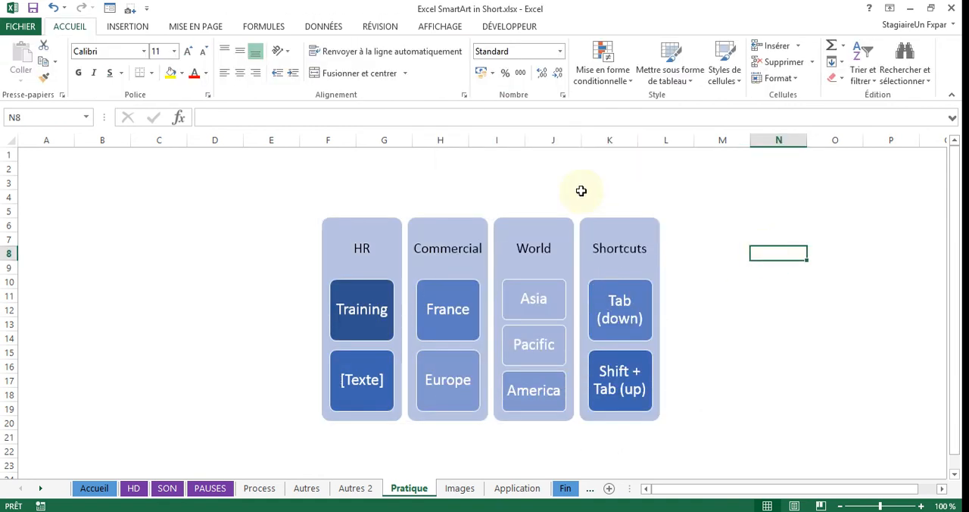
- Change the workbook's theme colours to the Blue Warm palette
{"action": "left_click", "coordinate": [191, 30]}
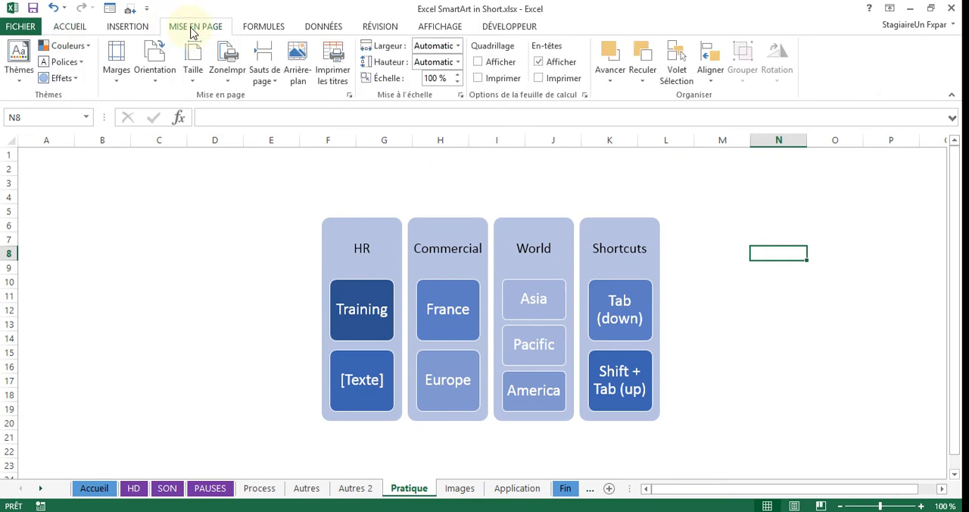
{"action": "left_click", "coordinate": [90, 50]}
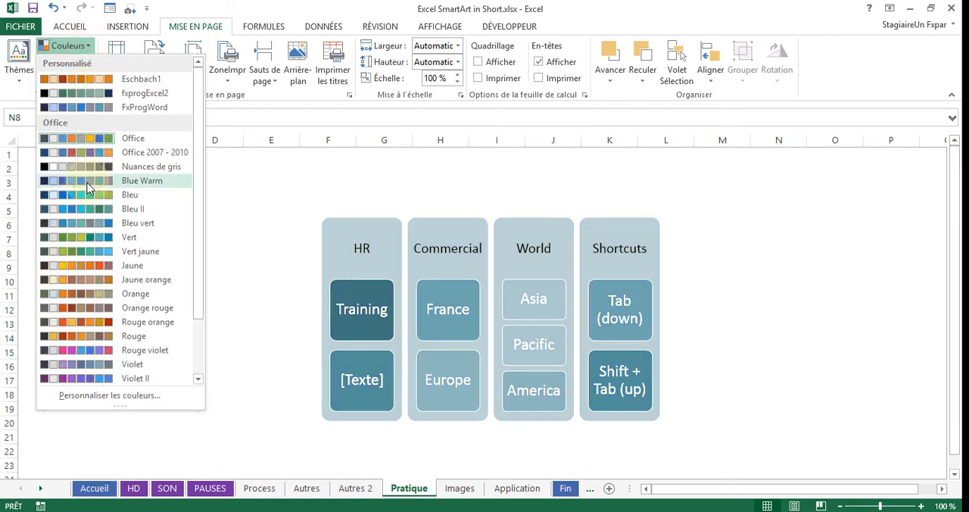
{"action": "left_click", "coordinate": [88, 188]}
{"action": "left_click", "coordinate": [749, 207]}
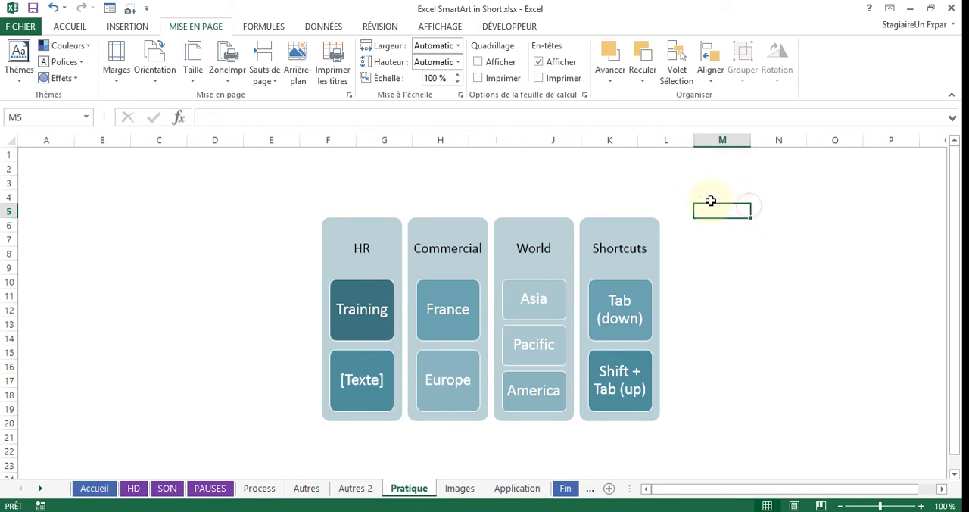
- Review the SmartArt colour variations offered under the new theme palette and leave the graphic's colours as they are
{"action": "left_click", "coordinate": [466, 221]}
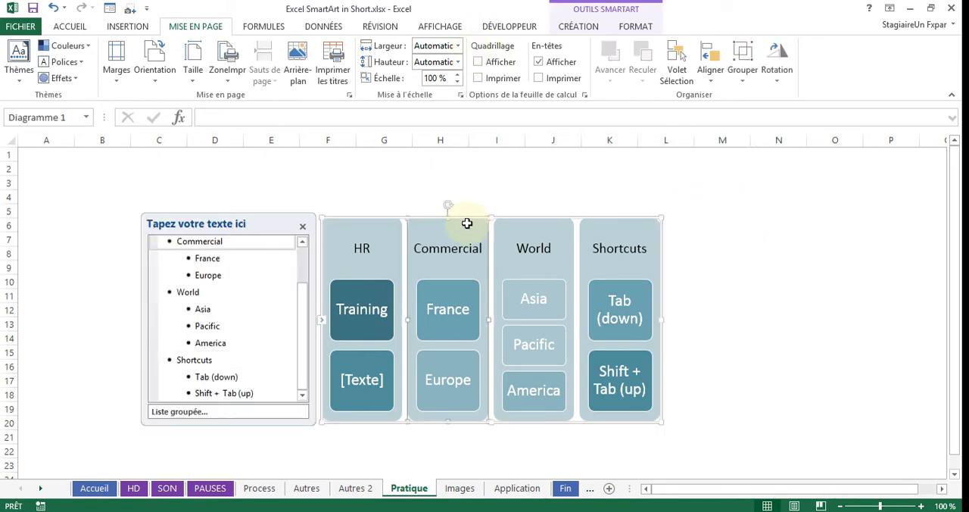
{"action": "left_click", "coordinate": [594, 27]}
{"action": "left_click", "coordinate": [457, 62]}
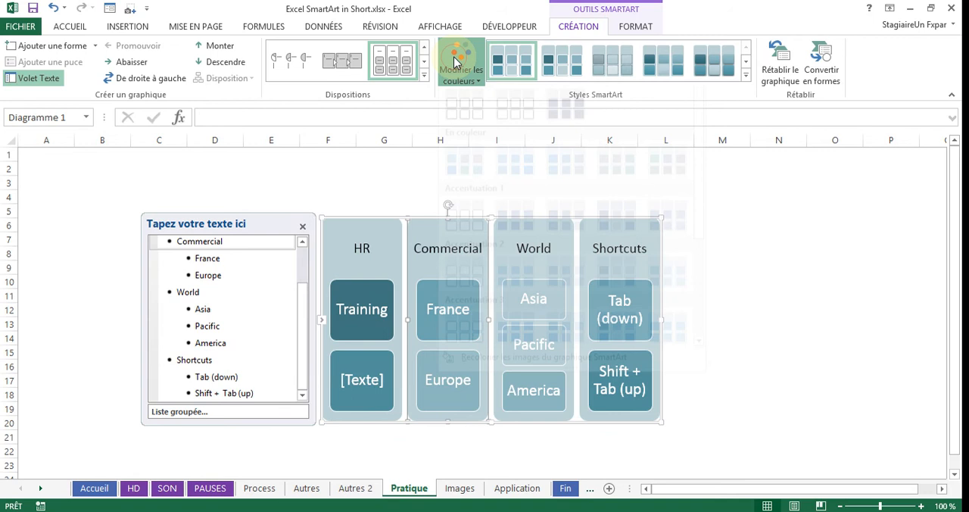
{"action": "left_click", "coordinate": [695, 97]}
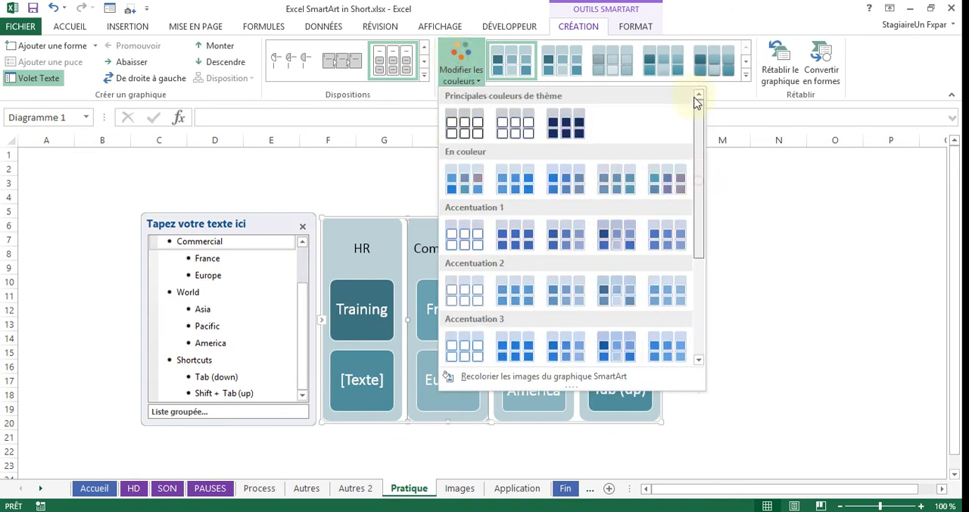
{"action": "scroll", "coordinate": [681, 272], "scroll_direction": "down", "scroll_amount": 3}
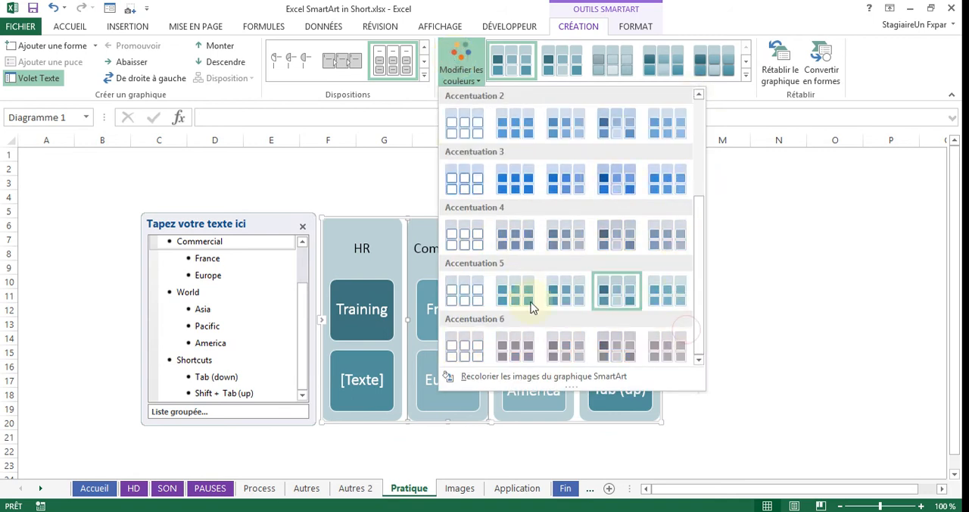
{"action": "left_click", "coordinate": [383, 206]}
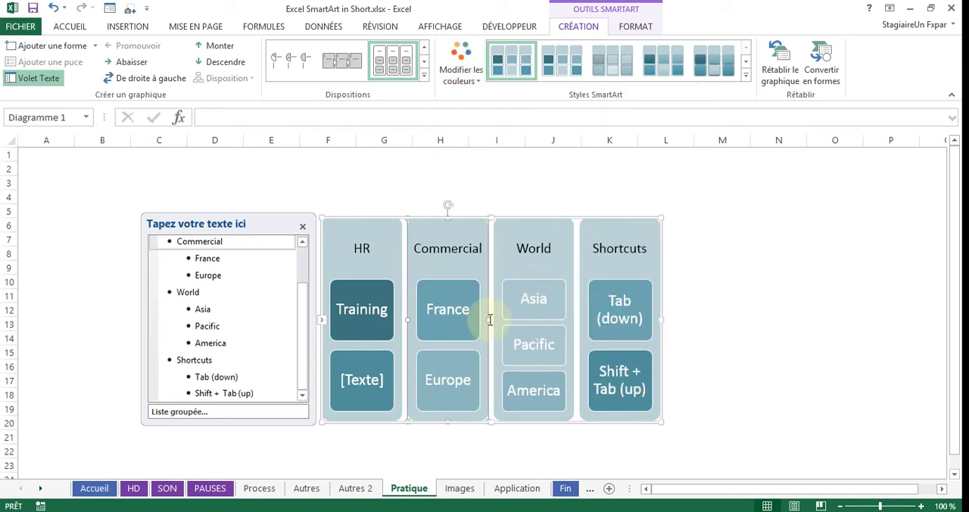
- Fill only the France box with standard red and deselect the graphic
{"action": "left_click", "coordinate": [455, 339]}
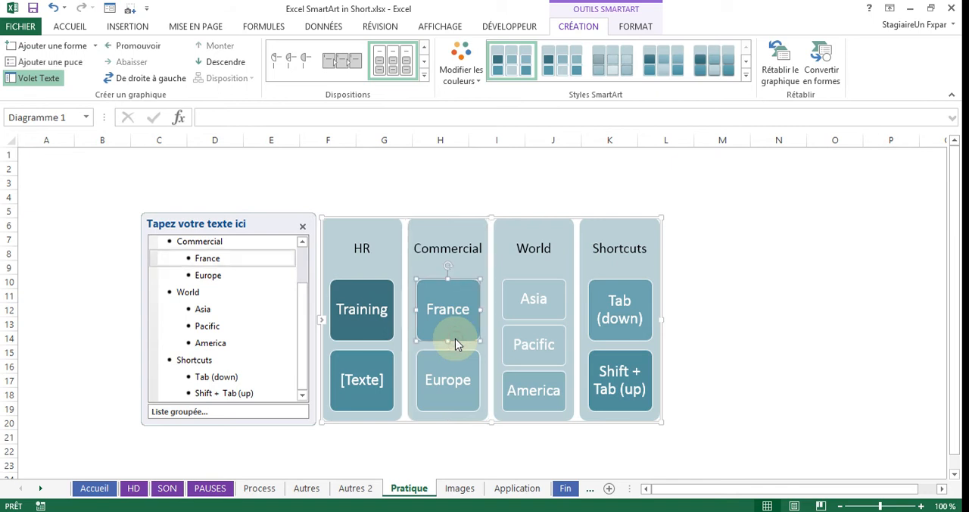
{"action": "right_click", "coordinate": [455, 339]}
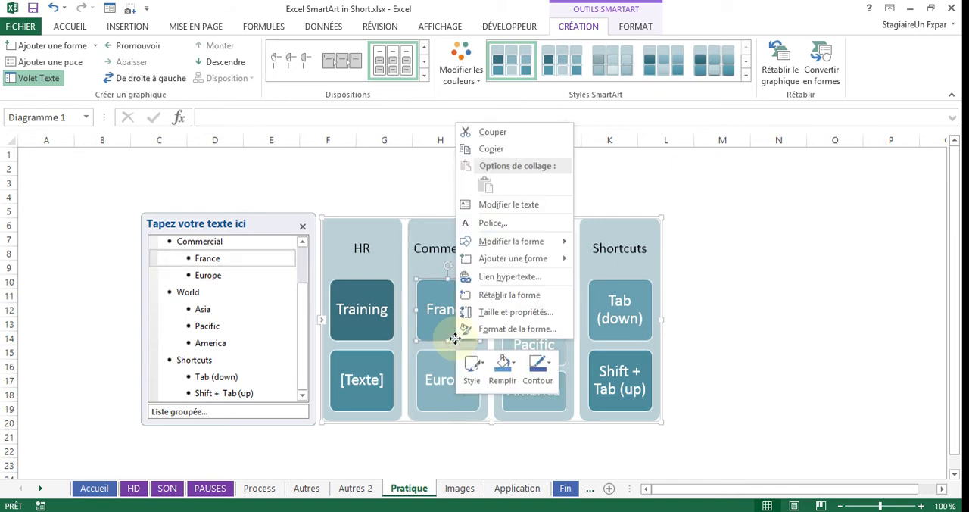
{"action": "left_click", "coordinate": [506, 381]}
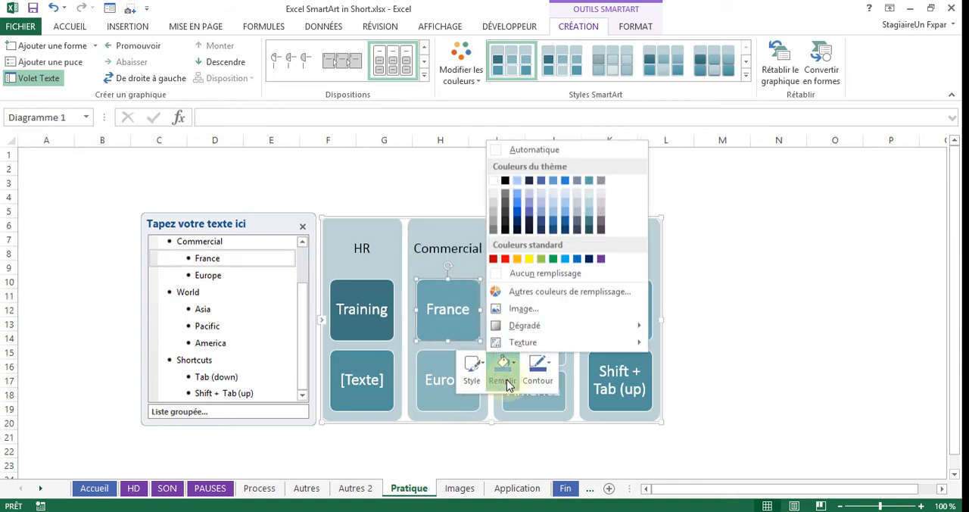
{"action": "left_click", "coordinate": [509, 261]}
{"action": "left_click", "coordinate": [742, 305]}
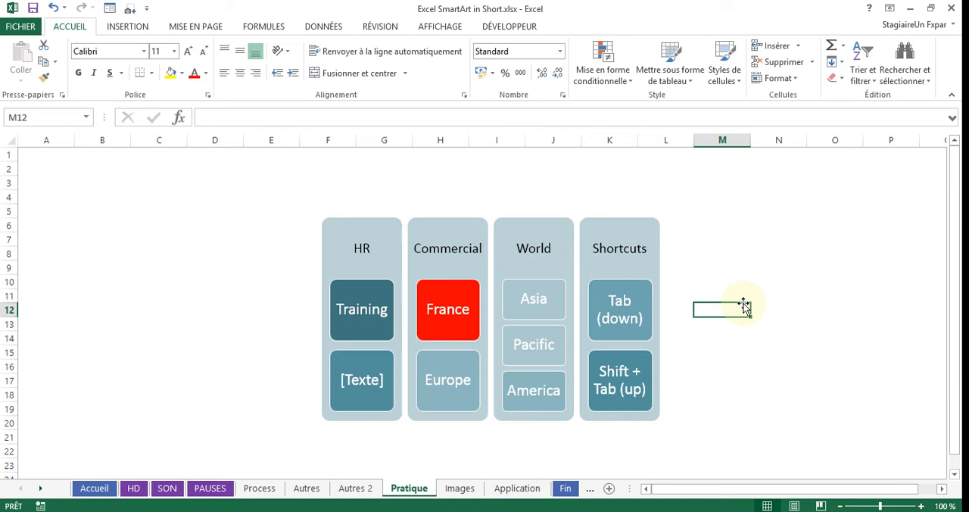
- Change the SmartArt graphic's layout to Processus détaillé
{"action": "right_click", "coordinate": [617, 220]}
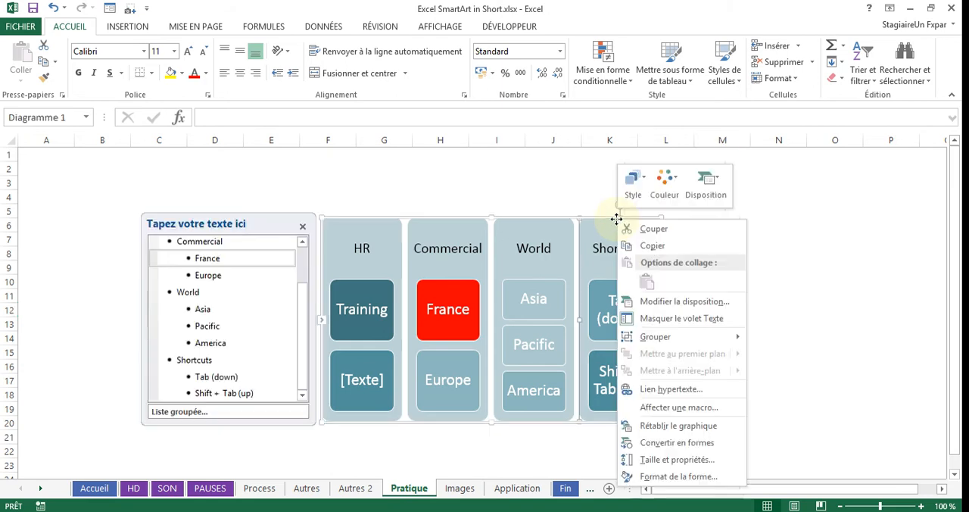
{"action": "left_click", "coordinate": [716, 197]}
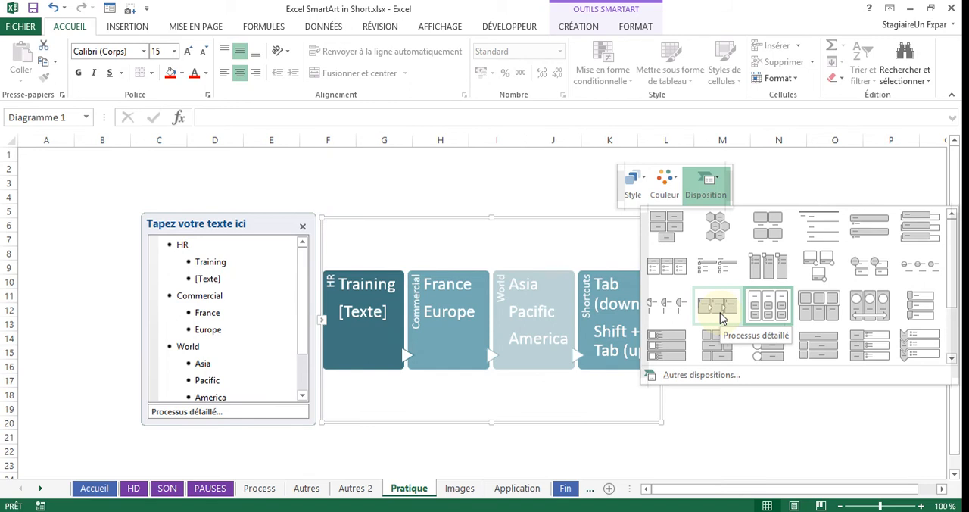
{"action": "left_click", "coordinate": [720, 313]}
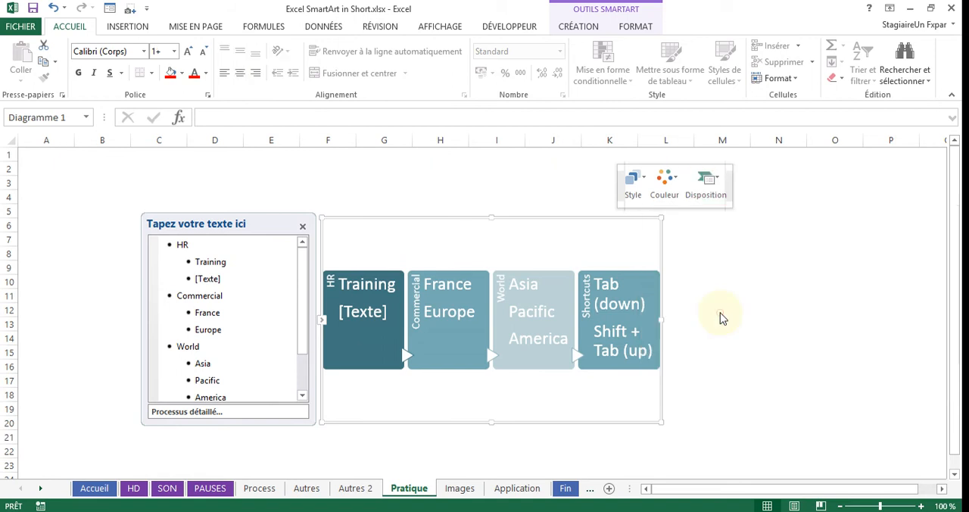
- On the Autres 2 sheet, try to add a fourth item after Cépage in the gears graphic
{"action": "left_click", "coordinate": [355, 488]}
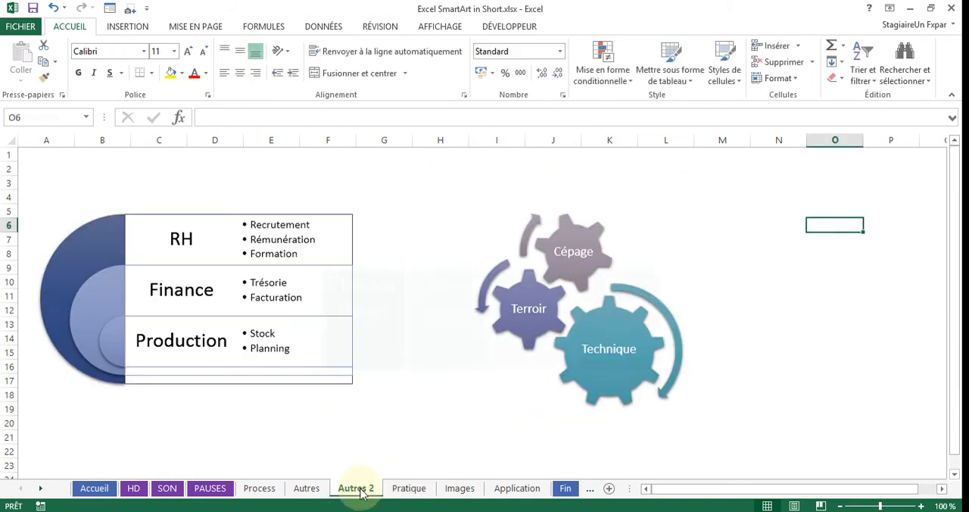
{"action": "left_click", "coordinate": [628, 303]}
{"action": "left_click", "coordinate": [302, 265]}
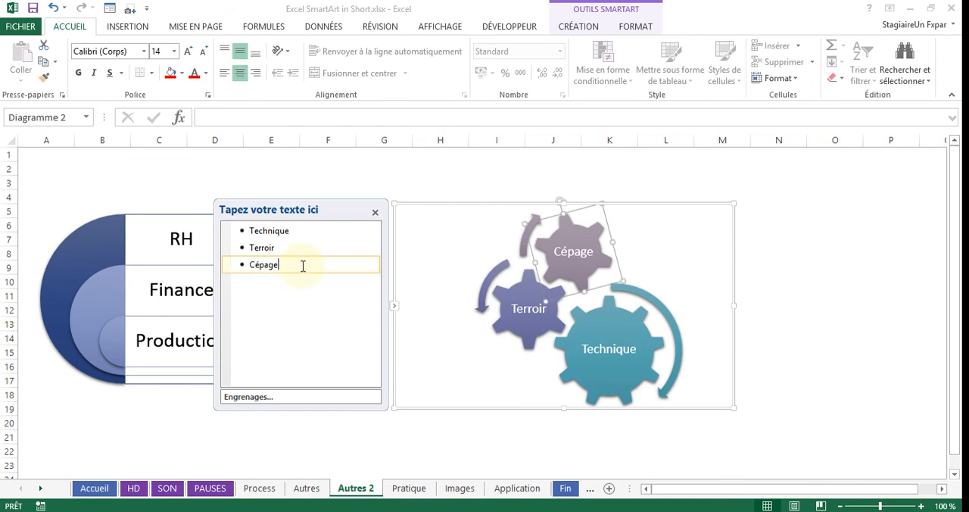
{"action": "key", "text": "Return"}
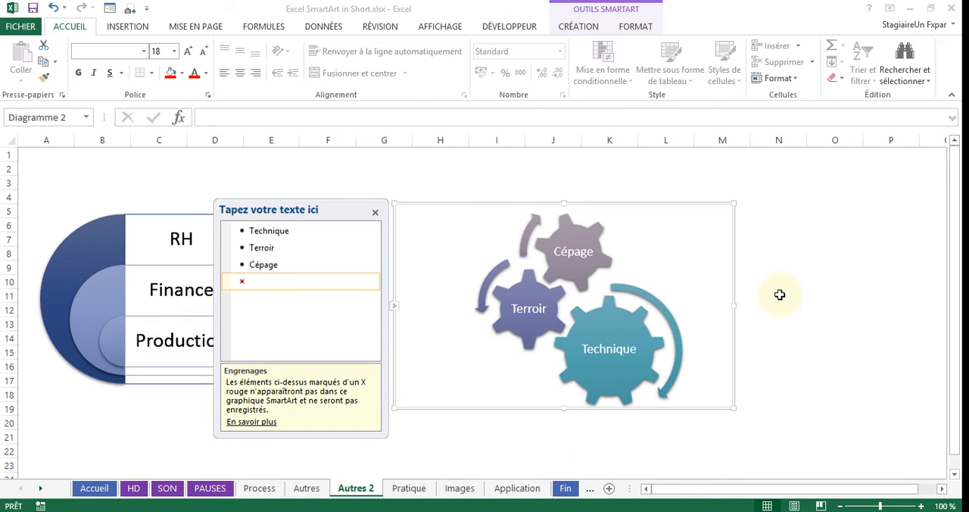
- On the Pratique sheet, add Aquitaine as a sub-item one level below France in the SmartArt graphic
{"action": "left_click", "coordinate": [409, 489]}
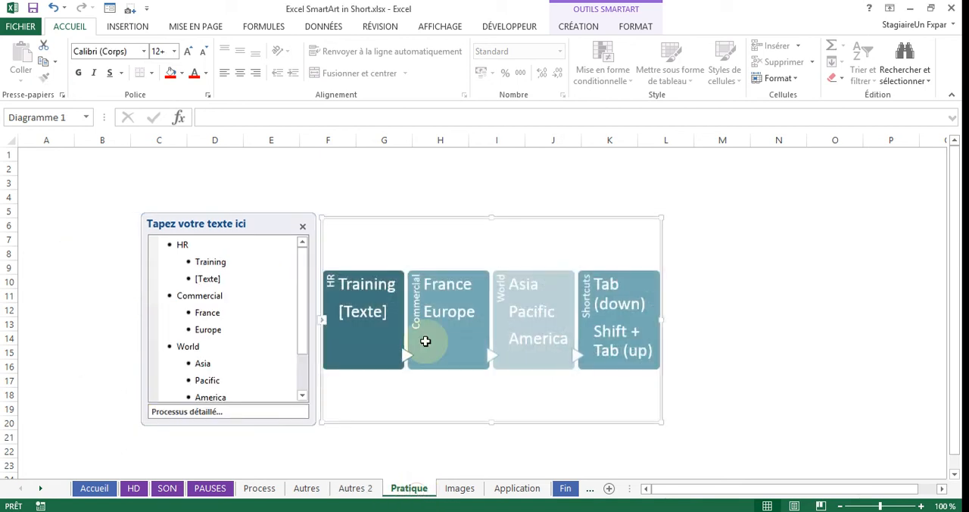
{"action": "left_click", "coordinate": [247, 334]}
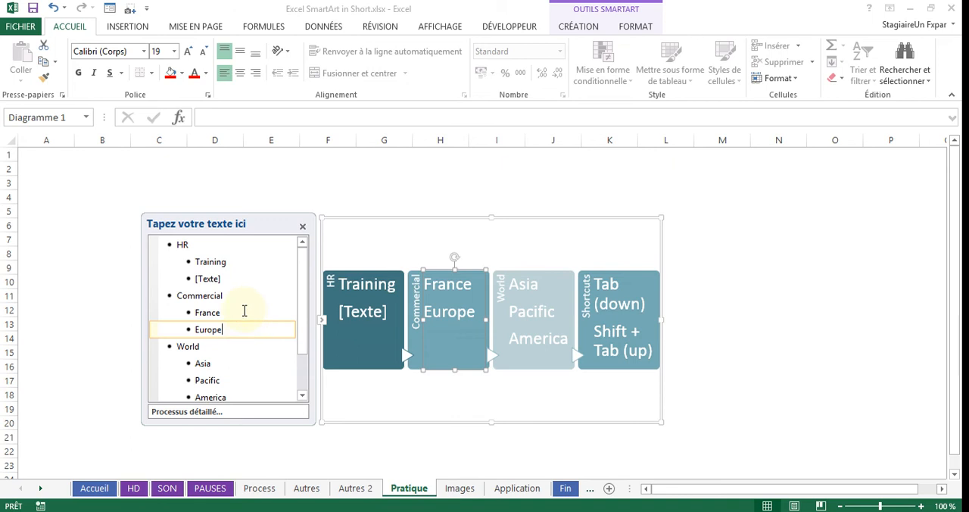
{"action": "left_click", "coordinate": [244, 311]}
{"action": "key", "text": "Return"}
{"action": "key", "text": "Tab"}
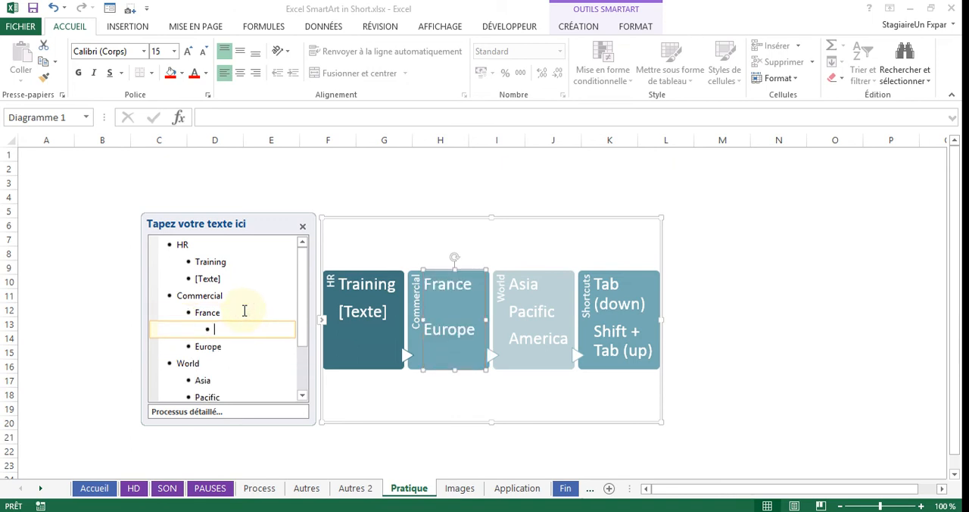
{"action": "type", "text": "Aqui"}
{"action": "key", "text": "BackSpace"}
{"action": "type", "text": "uitin"}
{"action": "key", "text": "BackSpace"}
{"action": "type", "text": "aine"}
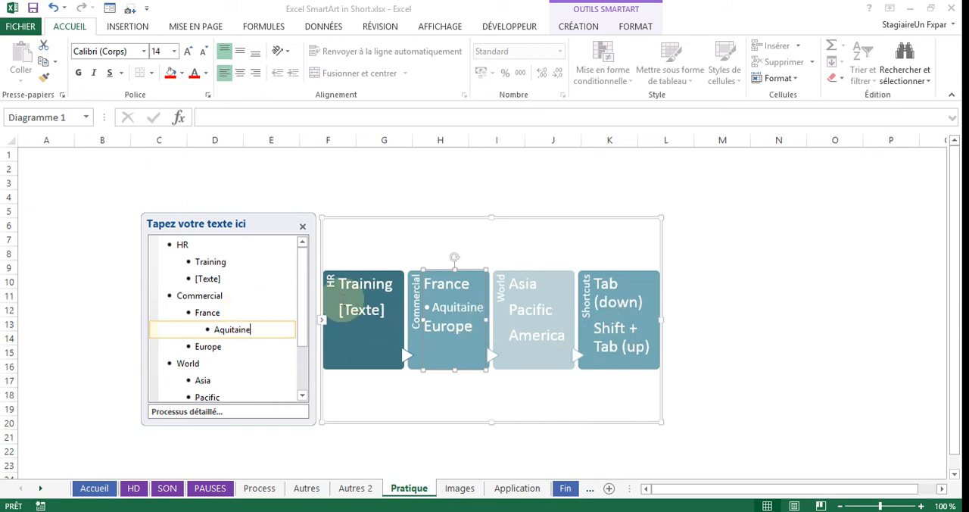
{"action": "right_click", "coordinate": [659, 240]}
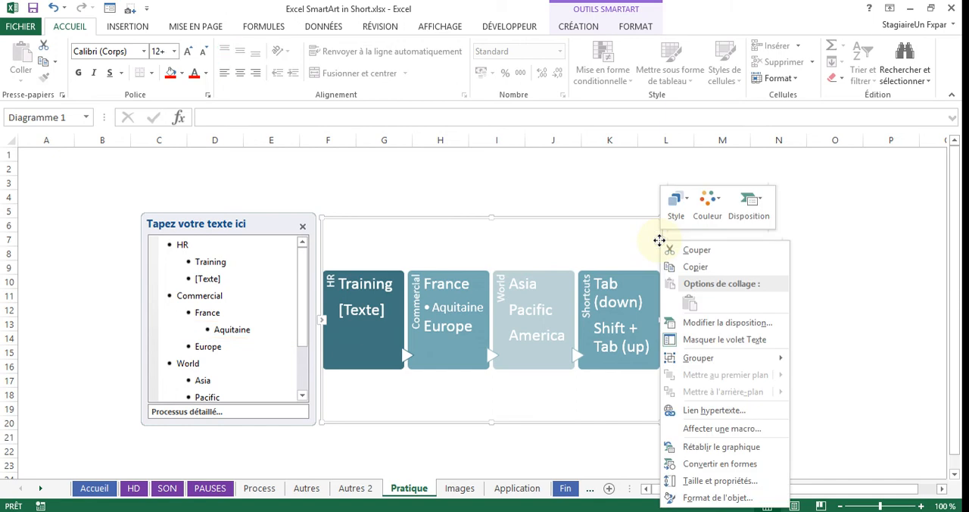
{"action": "left_click", "coordinate": [760, 212]}
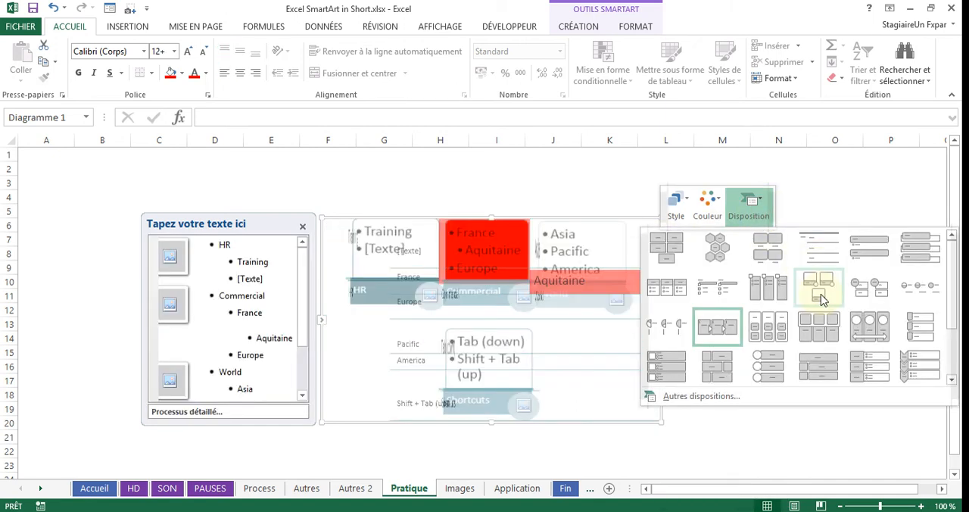
{"action": "left_click", "coordinate": [828, 208]}
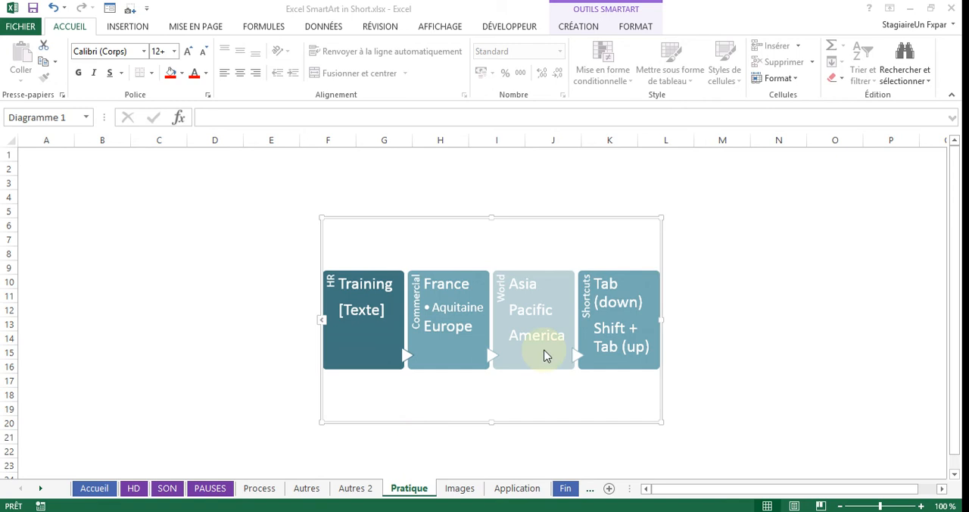
- Change the Pratique SmartArt graphic's layout to Liste d'images continue
{"action": "left_click", "coordinate": [609, 220]}
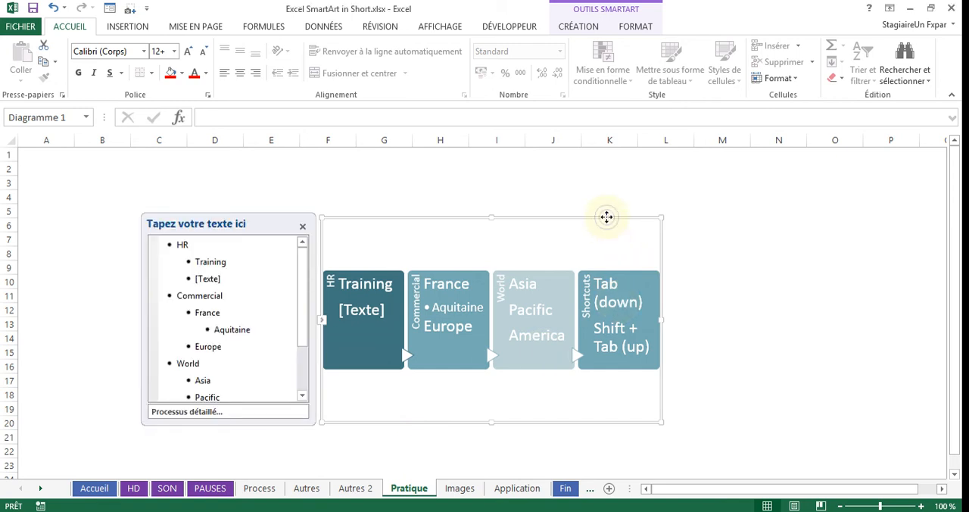
{"action": "right_click", "coordinate": [608, 218]}
{"action": "left_click", "coordinate": [712, 177]}
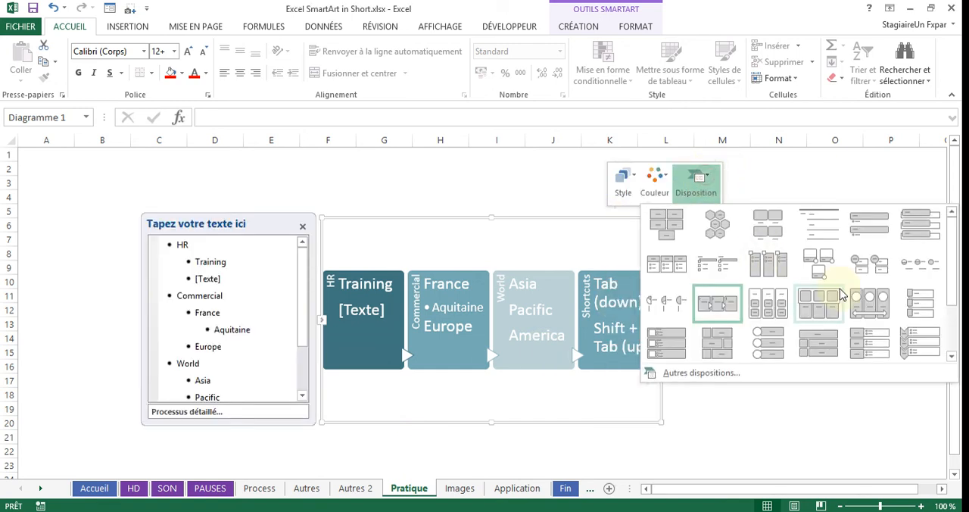
{"action": "left_click", "coordinate": [878, 305]}
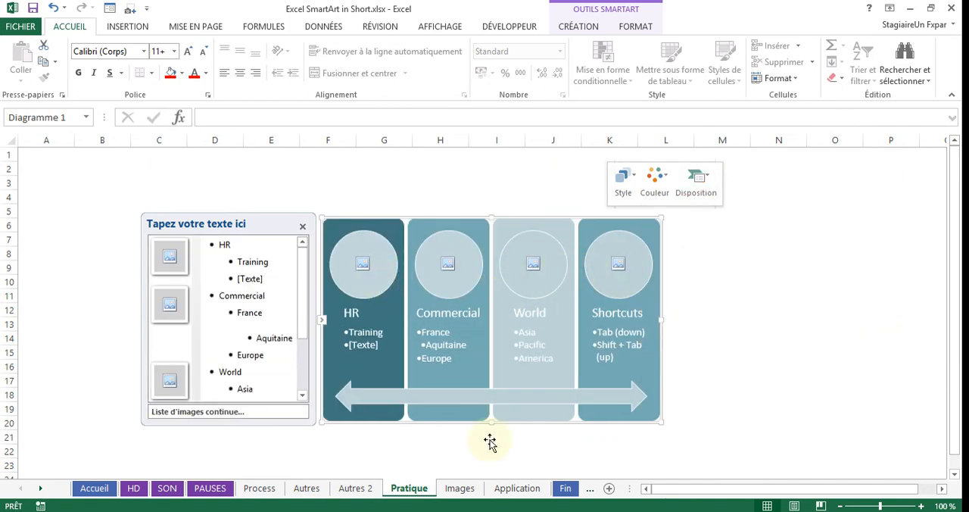
- On the Images sheet, fill the last item's empty picture placeholder with the Staff Training image from a Bing search for "training"
{"action": "left_click", "coordinate": [459, 488]}
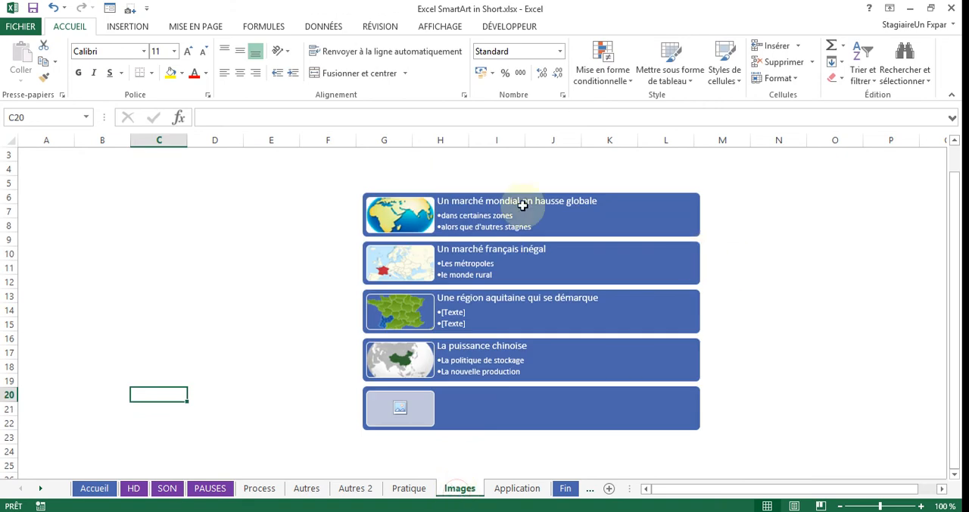
{"action": "left_click", "coordinate": [399, 408]}
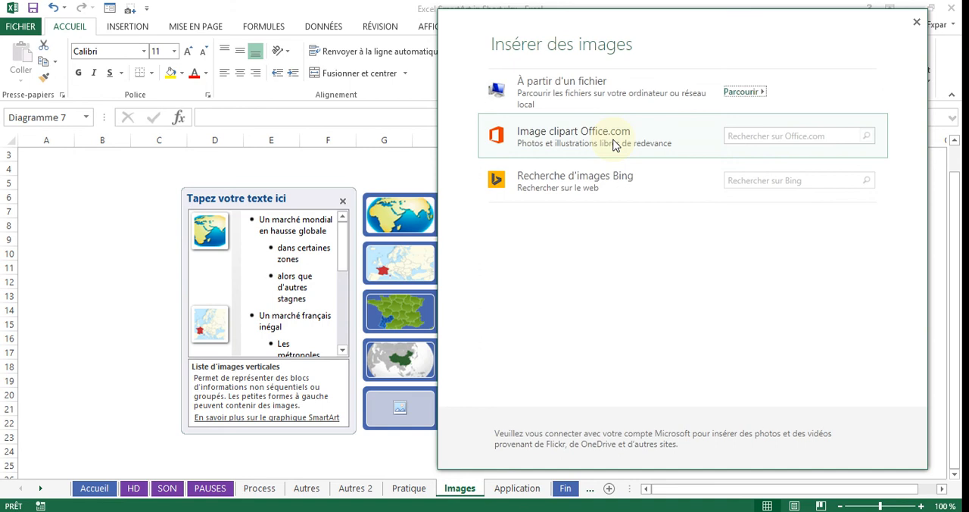
{"action": "left_click", "coordinate": [610, 194]}
{"action": "type", "text": "trai"}
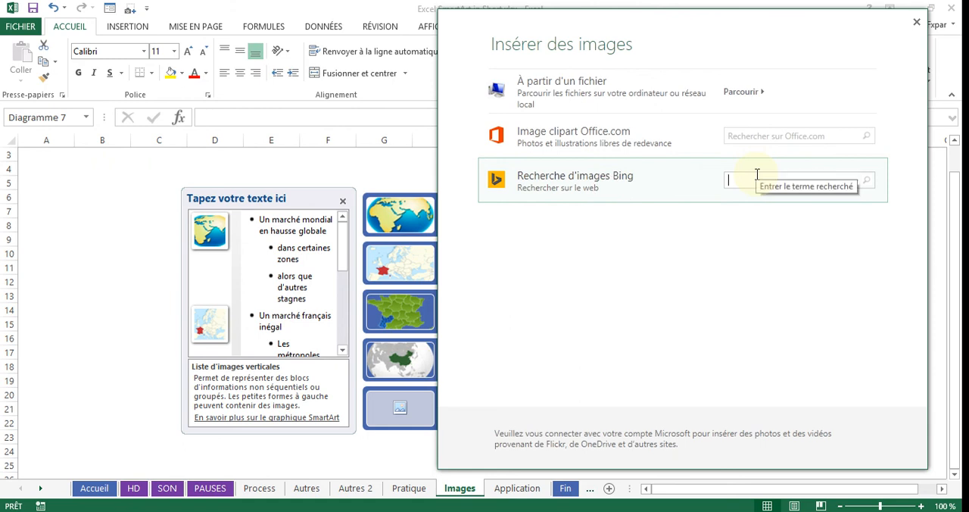
{"action": "type", "text": "ing"}
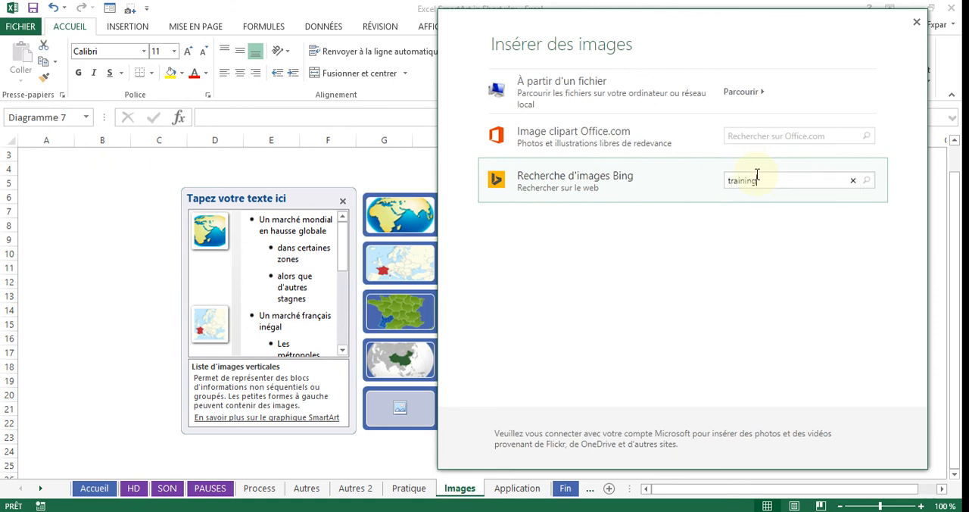
{"action": "key", "text": "Return"}
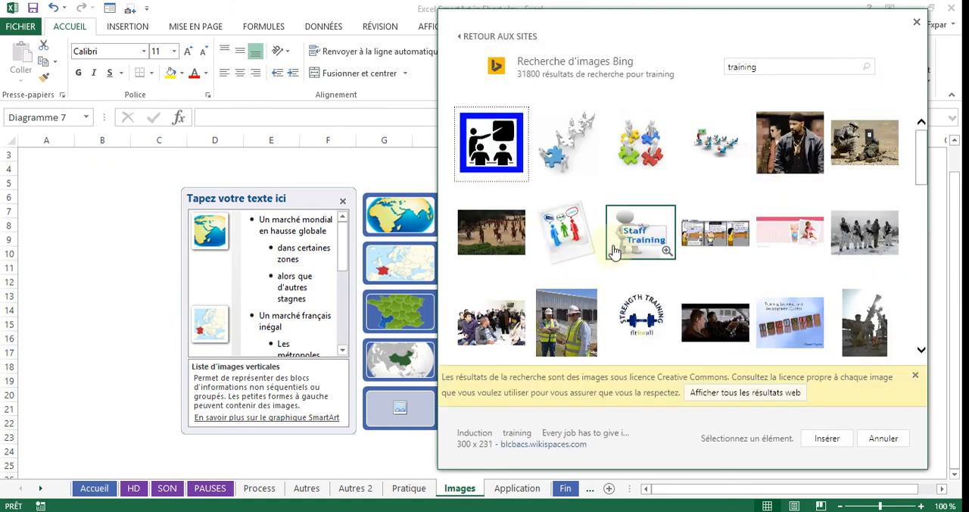
{"action": "left_click", "coordinate": [635, 243]}
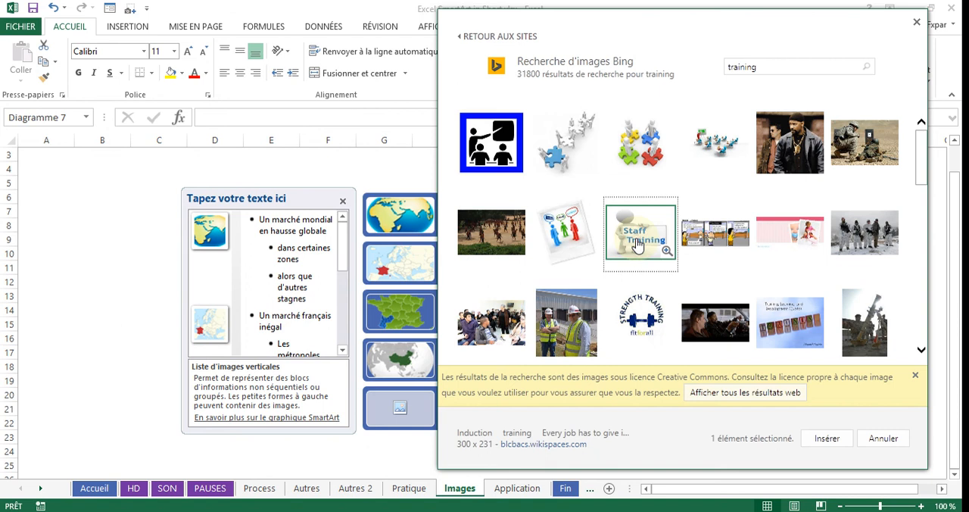
{"action": "left_click", "coordinate": [827, 437]}
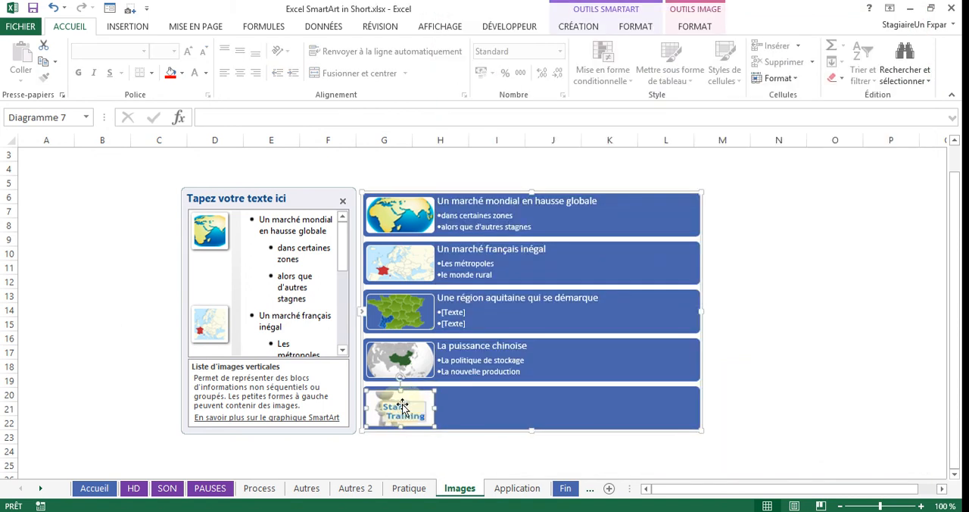
- Recolour all five pictures in the SmartArt graphic together with a light blue variation and deselect the graphic
{"action": "left_click", "coordinate": [413, 370], "text": "ctrl"}
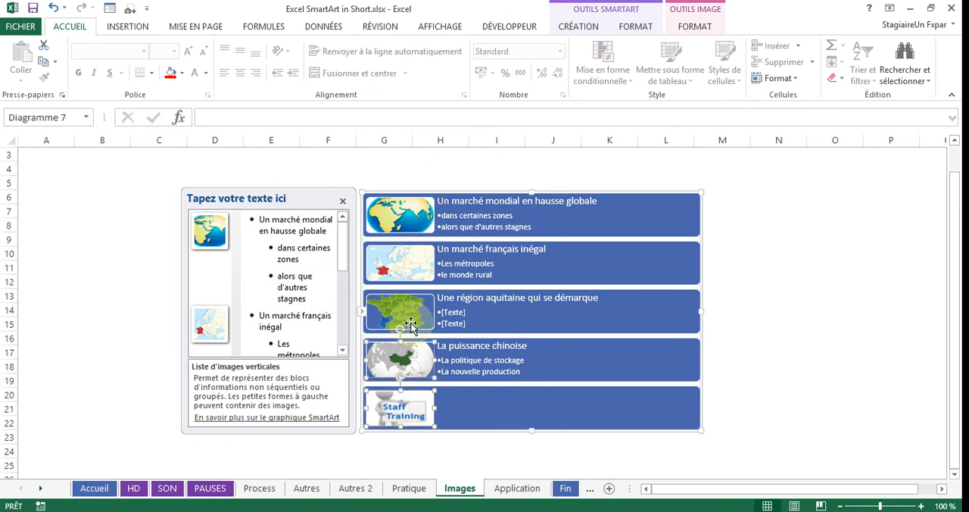
{"action": "left_click", "coordinate": [405, 316], "text": "ctrl"}
{"action": "left_click", "coordinate": [407, 276], "text": "ctrl"}
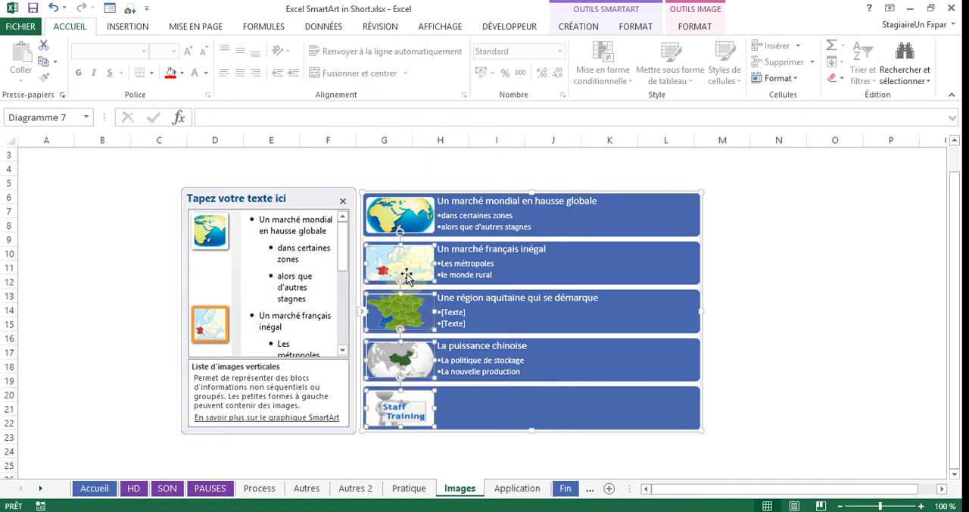
{"action": "left_click", "coordinate": [414, 220], "text": "ctrl"}
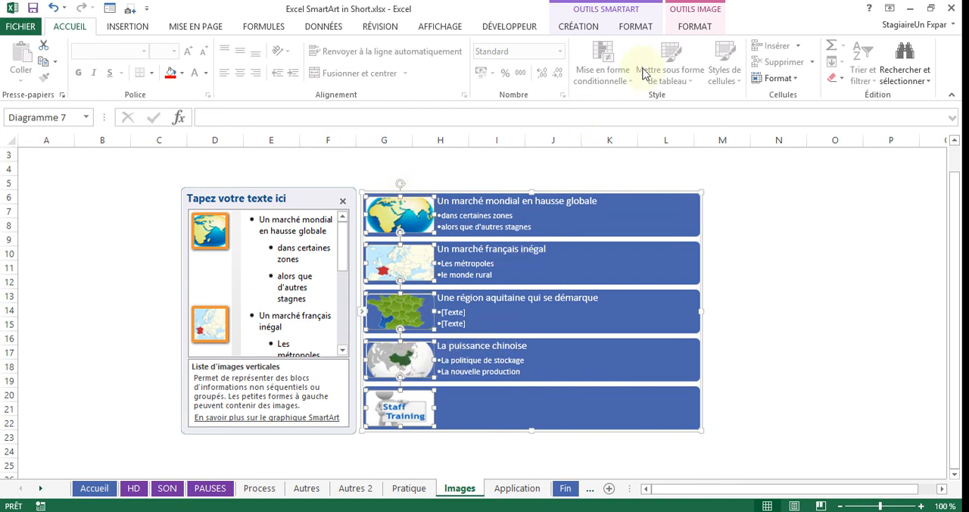
{"action": "left_click", "coordinate": [696, 28]}
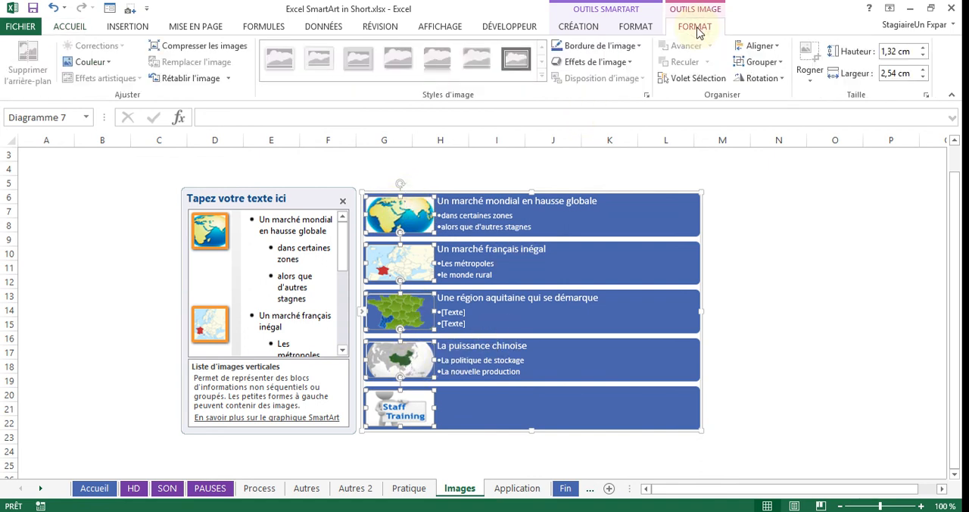
{"action": "left_click", "coordinate": [108, 63]}
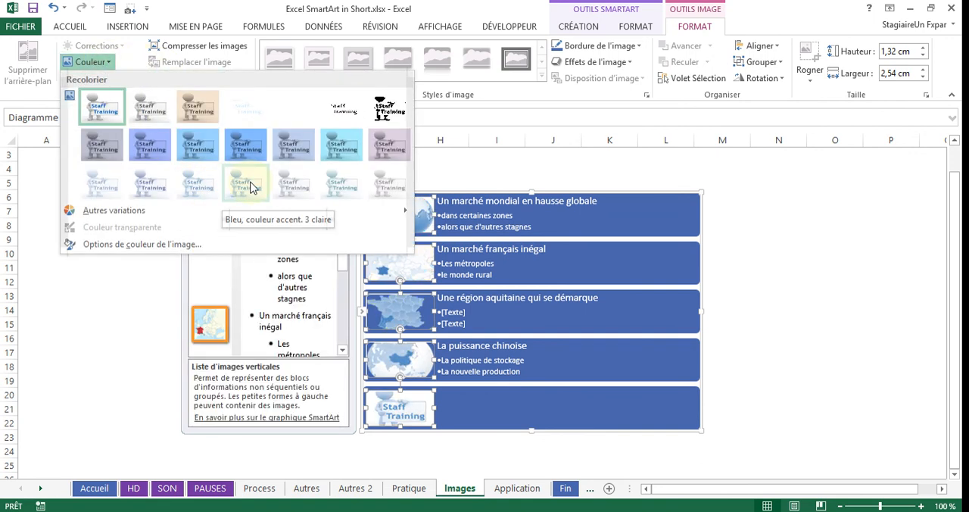
{"action": "left_click", "coordinate": [190, 181]}
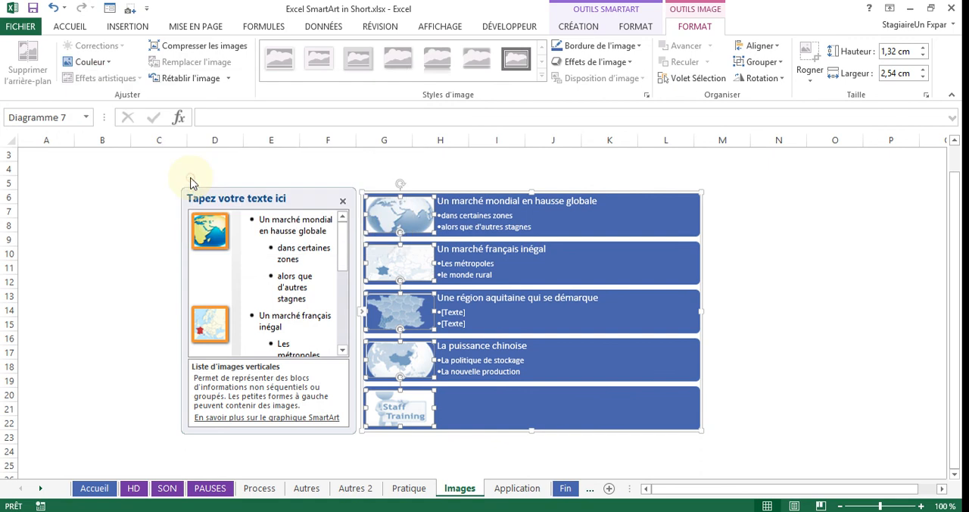
{"action": "left_click", "coordinate": [765, 258]}
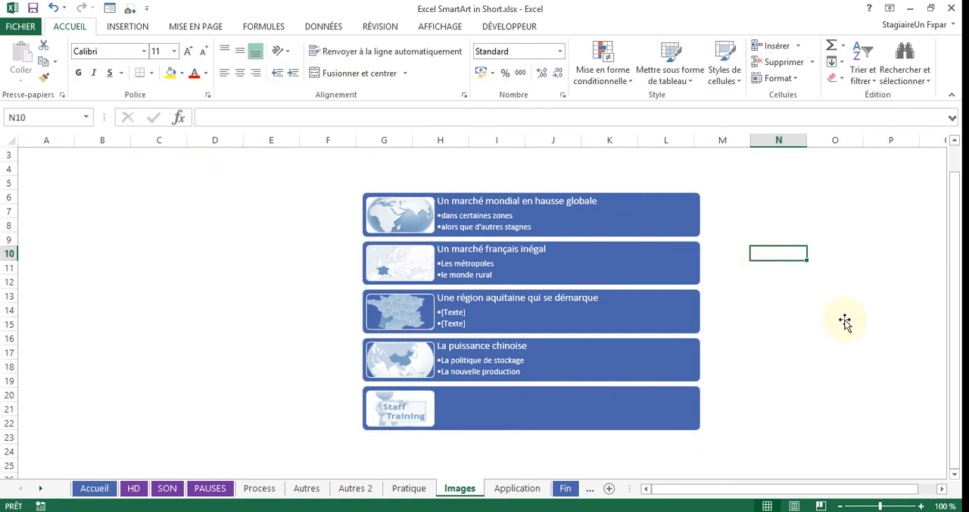
- Enter Application as the text of the empty last item beside the Staff Training picture
{"action": "left_click", "coordinate": [544, 404]}
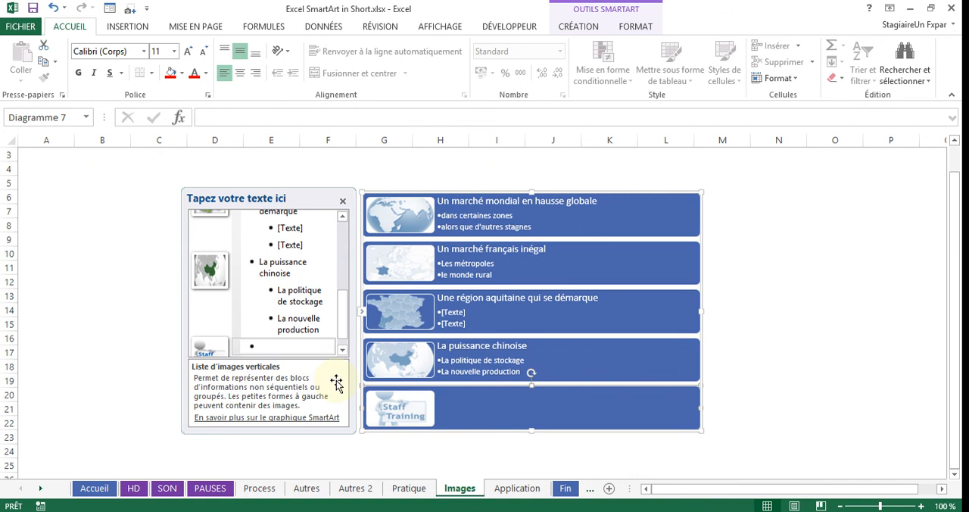
{"action": "left_click", "coordinate": [314, 347]}
{"action": "type", "text": "Application"}
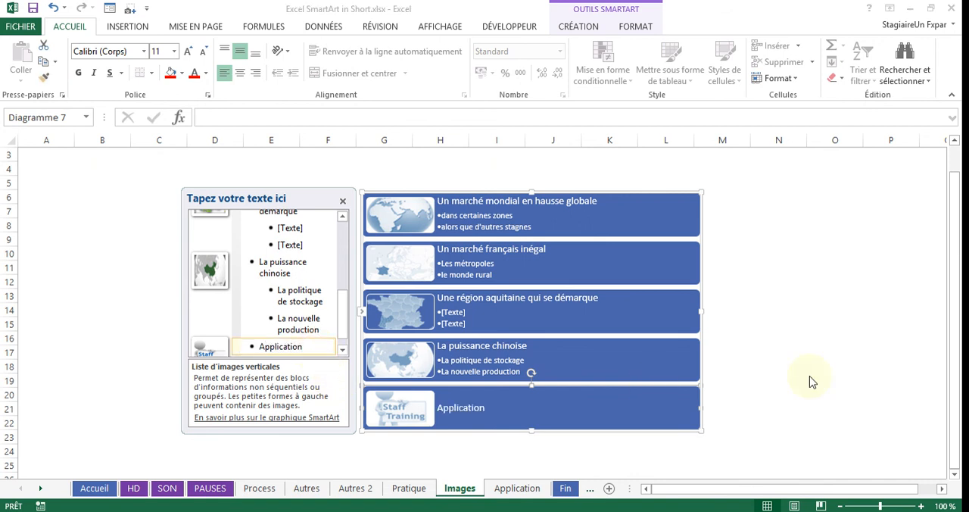
- Add a hyperlink from the Application item's box to cell A1 of the Application sheet and deselect the graphic
{"action": "left_click", "coordinate": [667, 357]}
{"action": "left_click", "coordinate": [614, 402]}
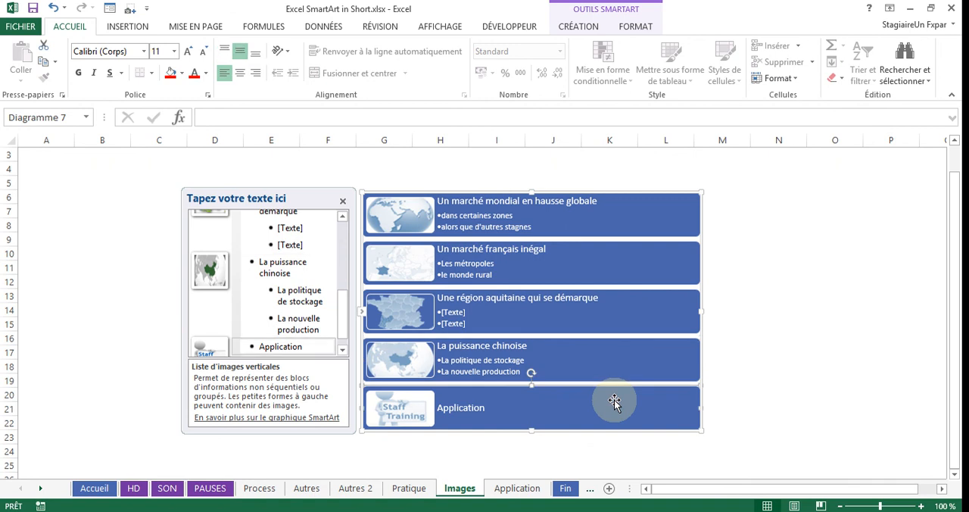
{"action": "right_click", "coordinate": [567, 392]}
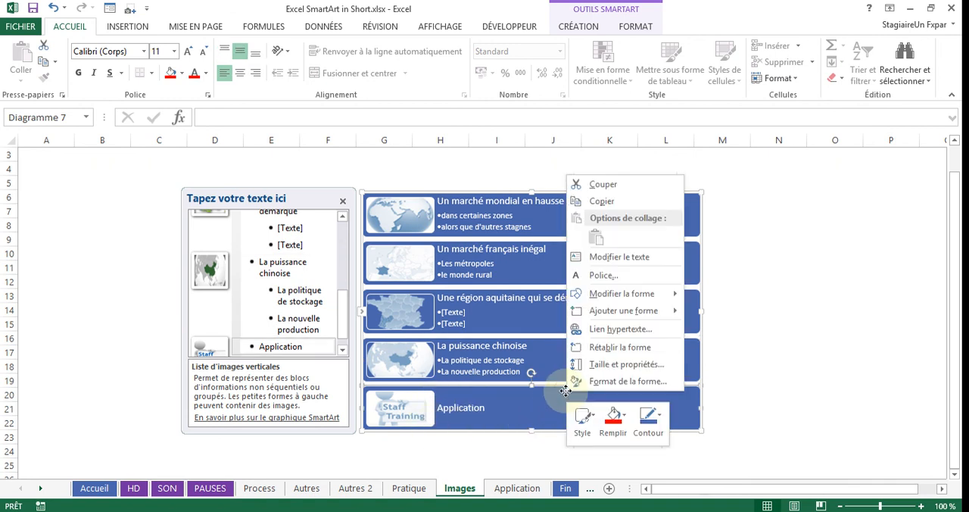
{"action": "left_click", "coordinate": [639, 328]}
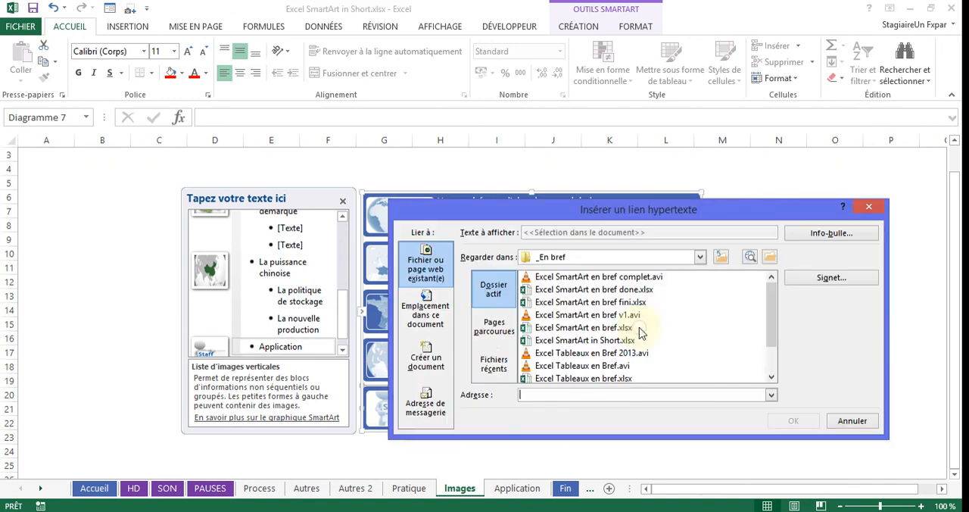
{"action": "left_click", "coordinate": [426, 311]}
{"action": "left_click", "coordinate": [771, 390]}
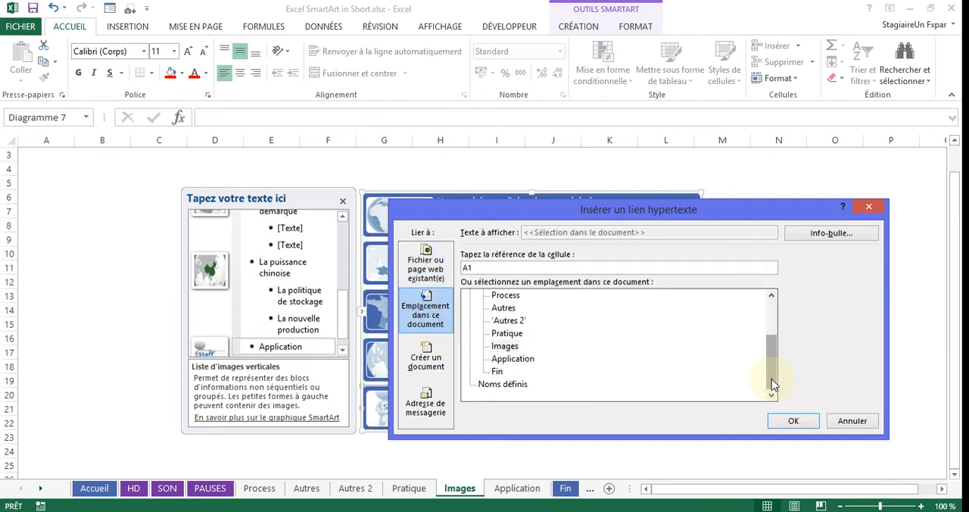
{"action": "left_click", "coordinate": [513, 359]}
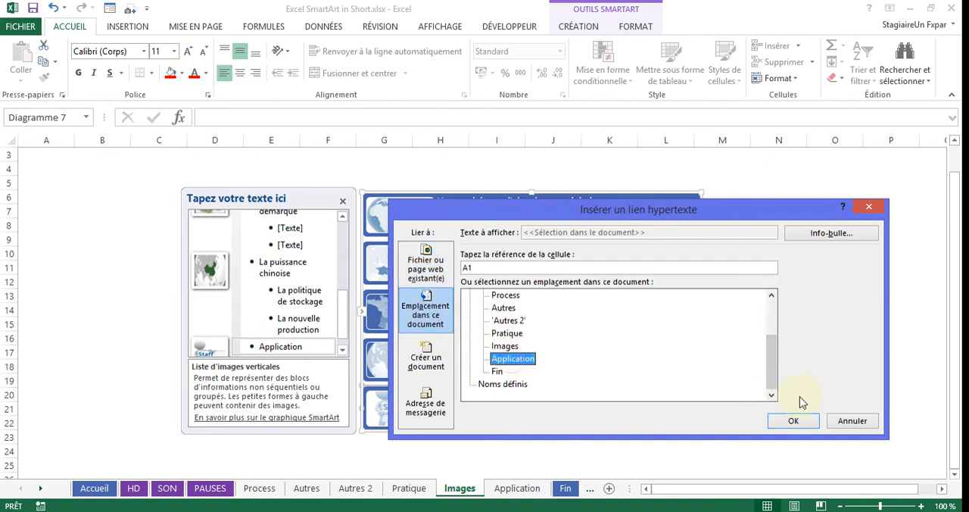
{"action": "left_click", "coordinate": [795, 424]}
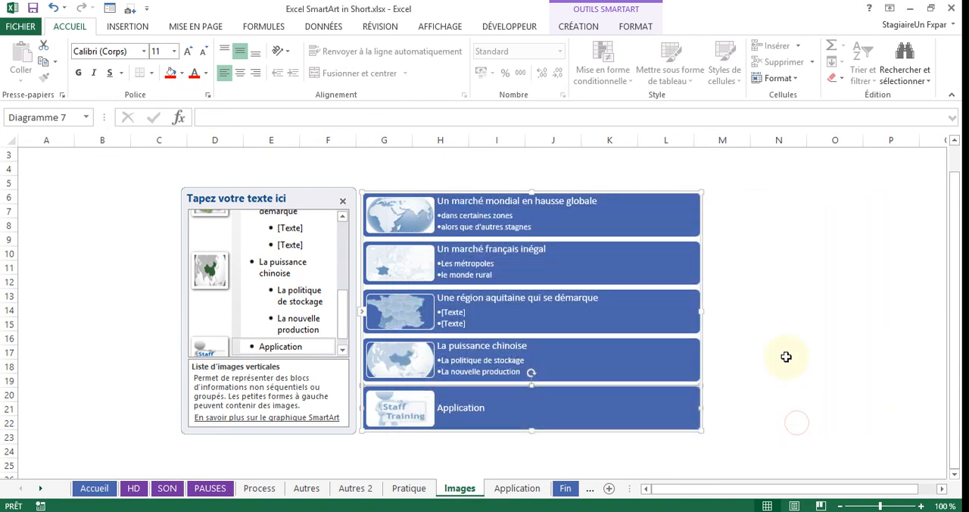
{"action": "left_click", "coordinate": [758, 358]}
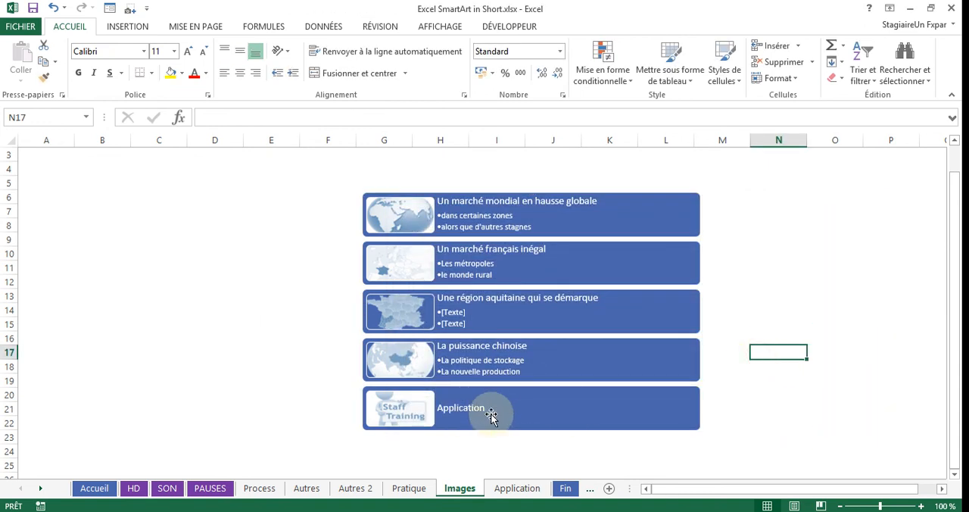
- Change the Images SmartArt graphic's layout to Liste d'images avec bulles and deselect it
{"action": "right_click", "coordinate": [673, 193]}
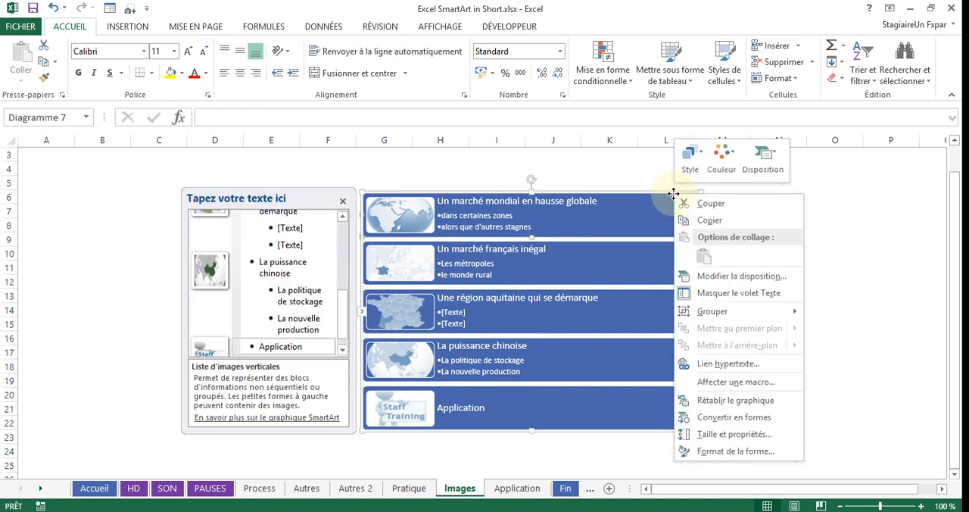
{"action": "left_click", "coordinate": [773, 165]}
{"action": "left_click", "coordinate": [869, 280]}
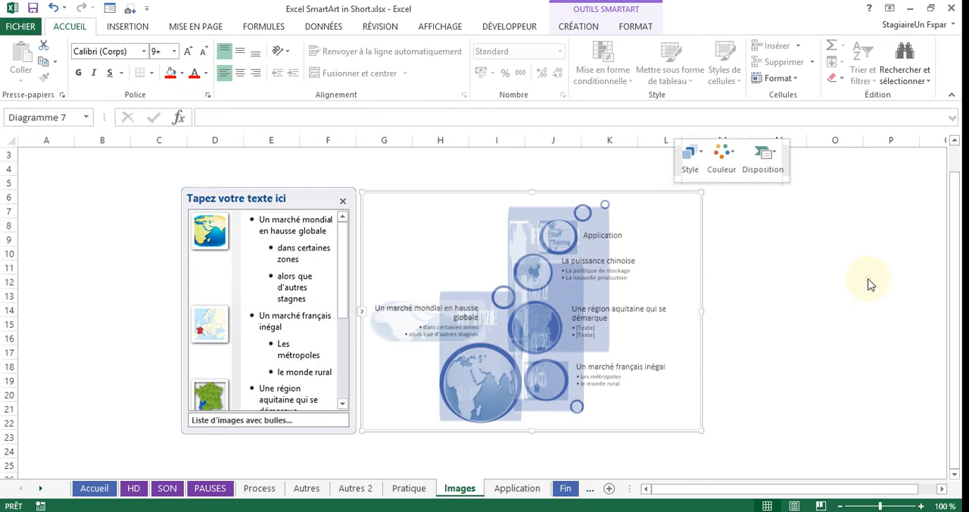
{"action": "left_click", "coordinate": [810, 327]}
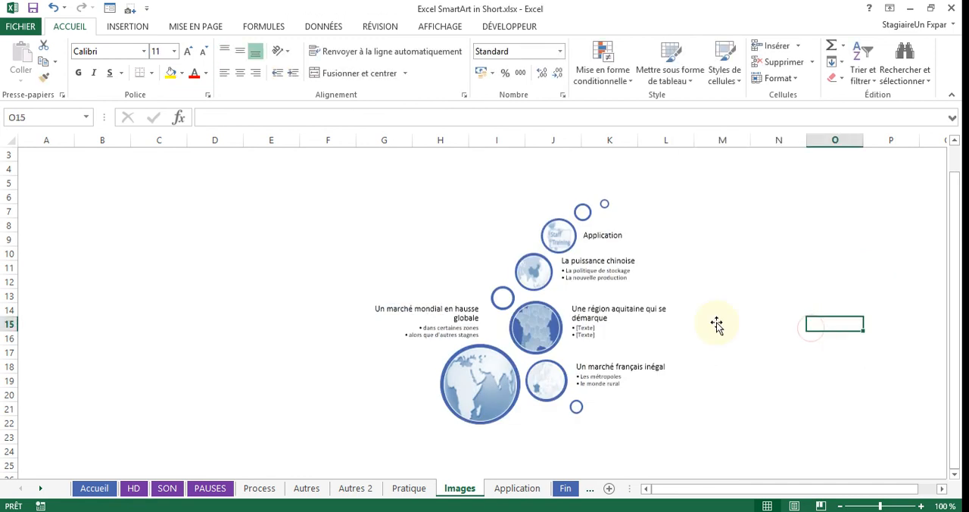
- Test the Application item's hyperlink and display the Fin sheet
{"action": "left_click", "coordinate": [603, 241]}
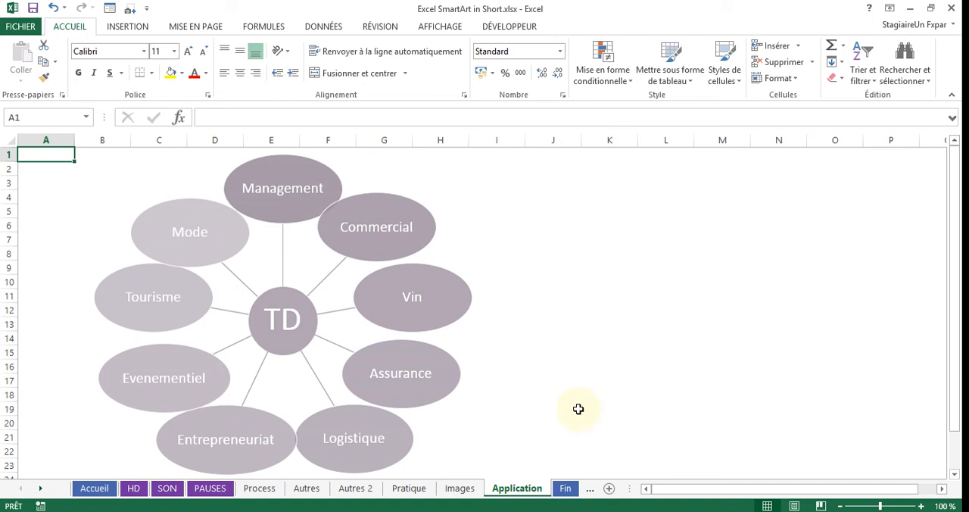
{"action": "left_click", "coordinate": [564, 489]}
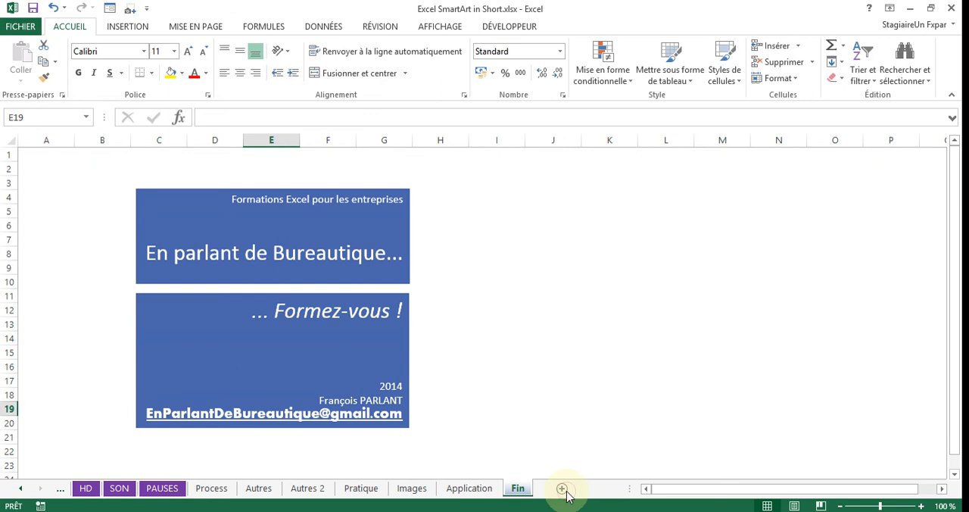